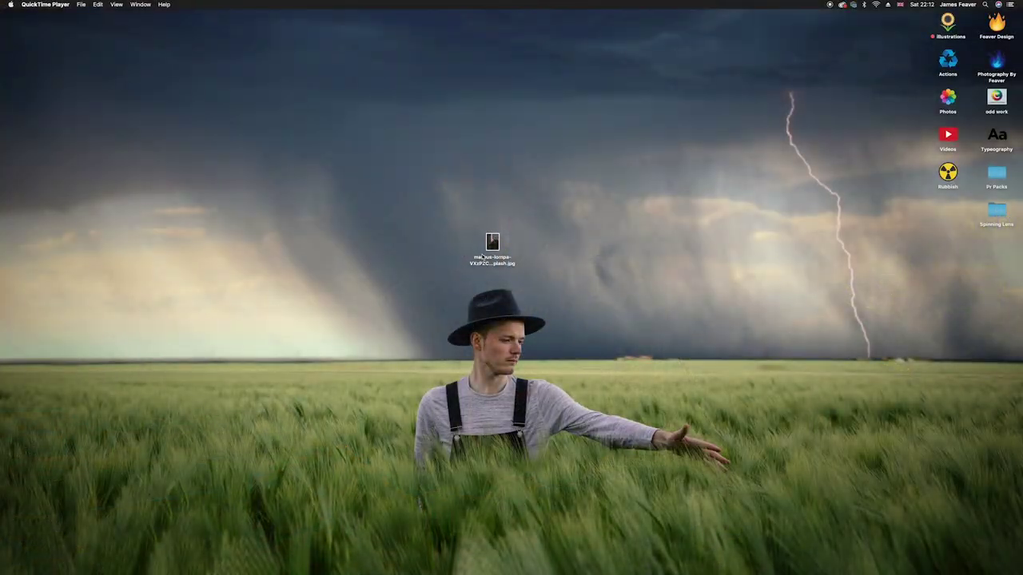
# Open the Unsplash photo of a hand holding a camera from the desktop in Photoshop
pyautogui.click(492, 243)
pyautogui.doubleClick(492, 244)
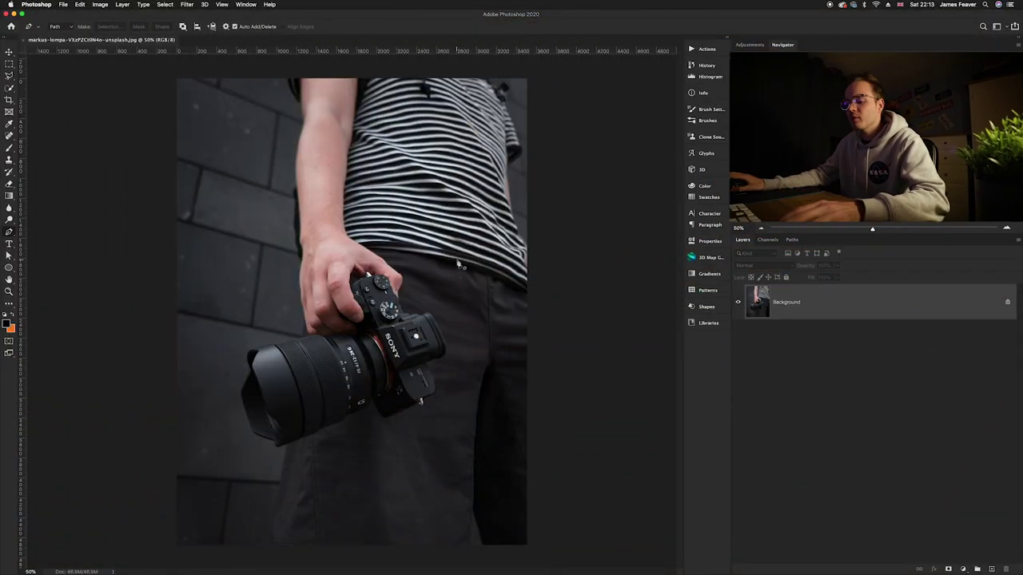
pyautogui.press('v')
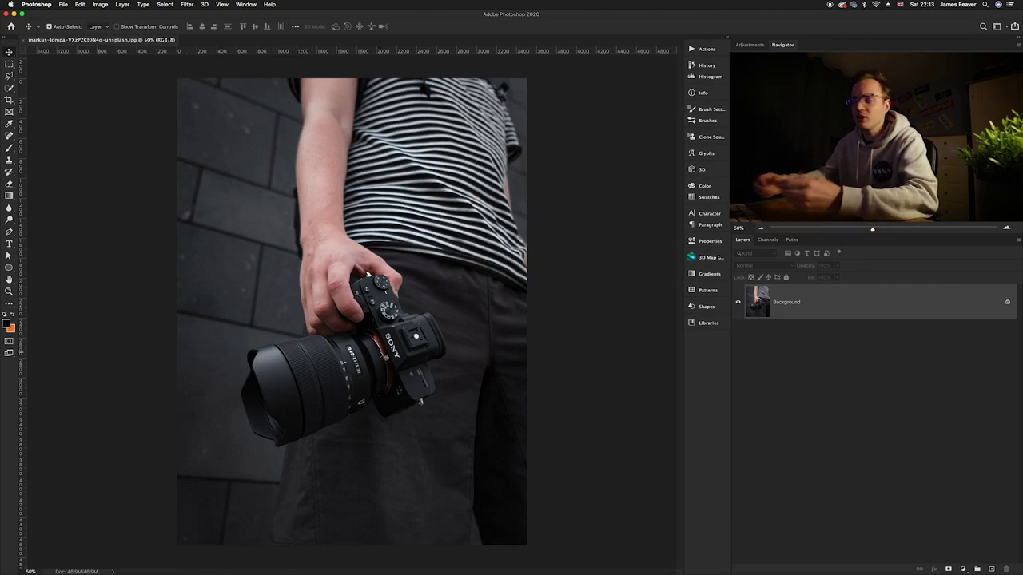
pyautogui.scroll(3, 384, 356)
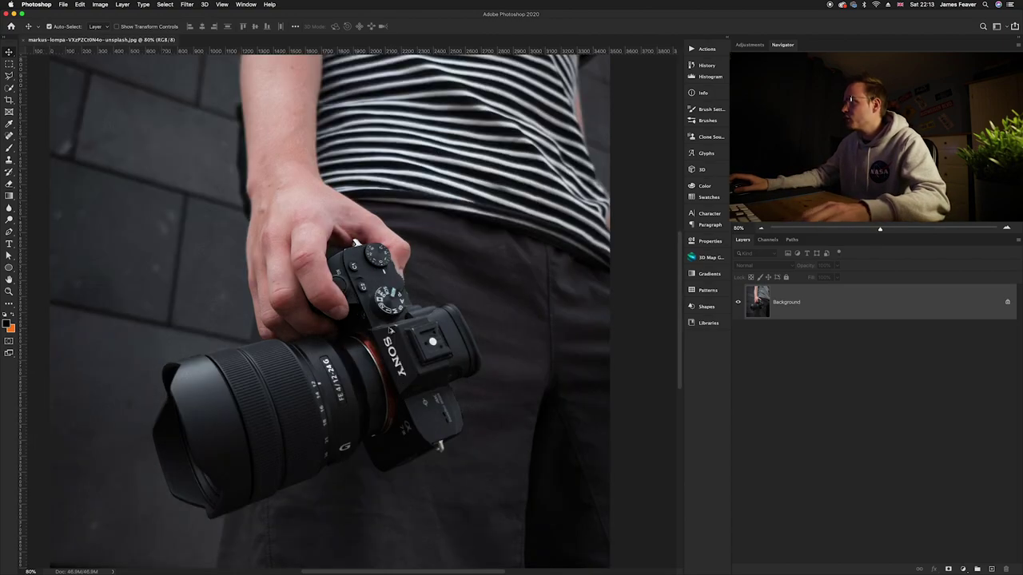
pyautogui.scroll(-2, 400, 355)
pyautogui.scroll(-1, 407, 354)
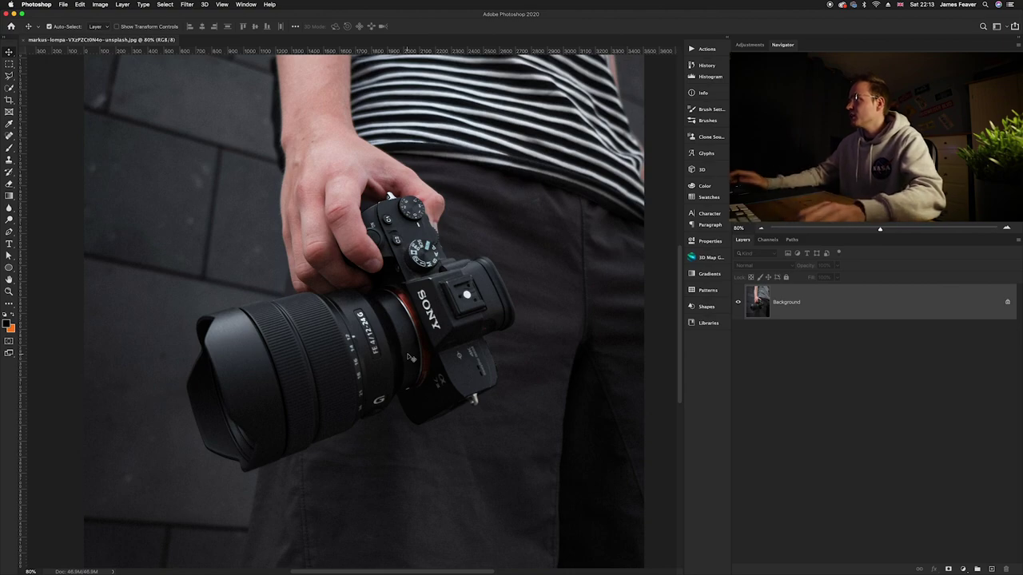
pyautogui.scroll(1, 405, 313)
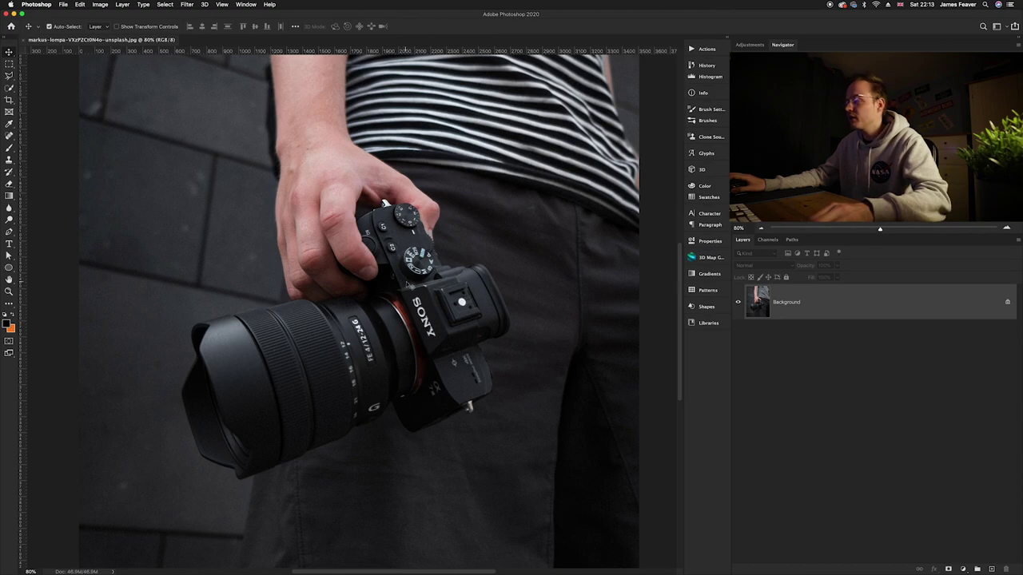
# Start a Pen tool path at the inner wrist and trace along the edge of the hand beside the striped shirt
pyautogui.scroll(3, 461, 329)
pyautogui.press('p')
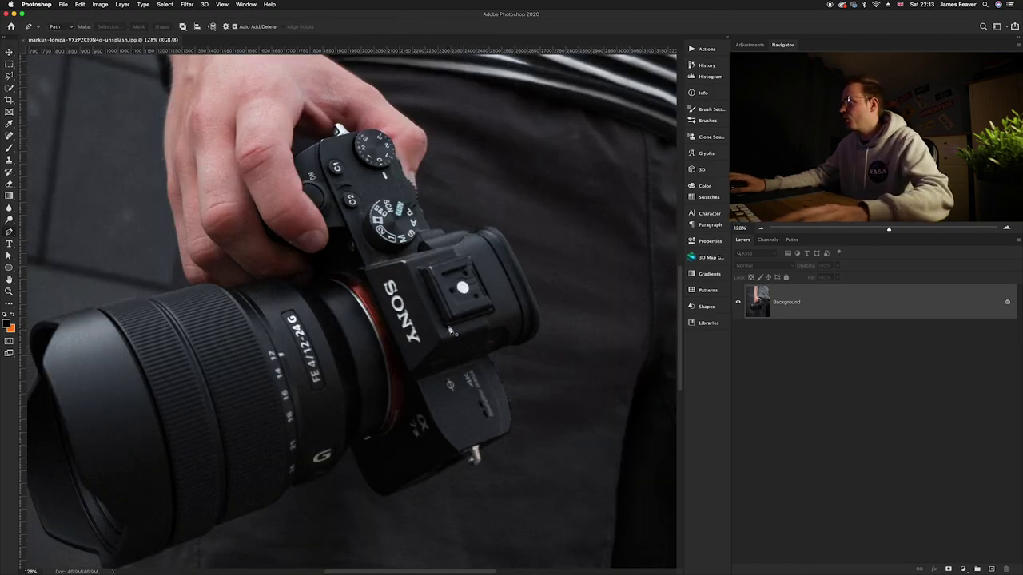
pyautogui.scroll(2, 462, 296)
pyautogui.scroll(2, 461, 302)
pyautogui.scroll(3, 291, 210)
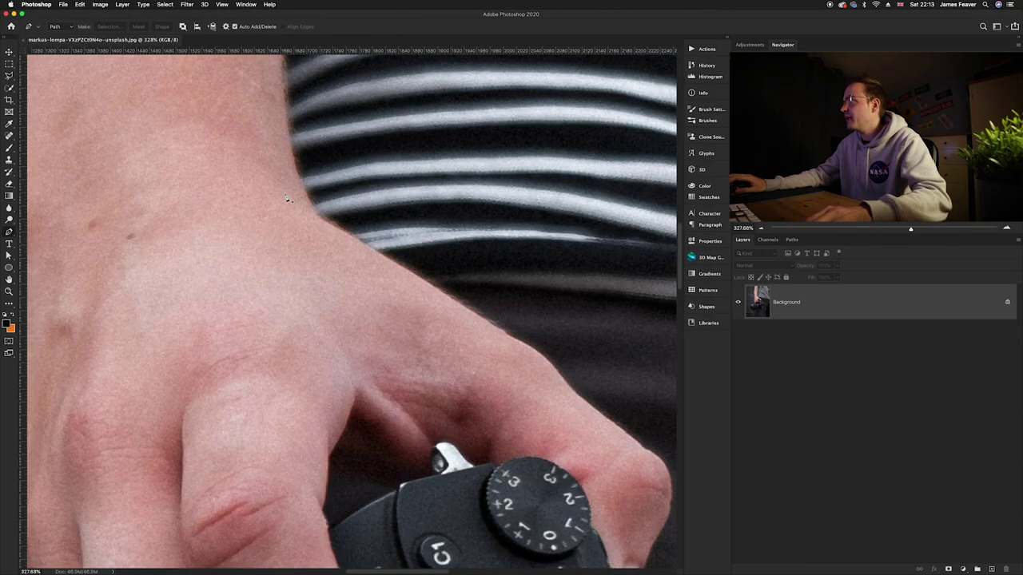
pyautogui.click(298, 173)
pyautogui.click(313, 214)
pyautogui.click(372, 247)
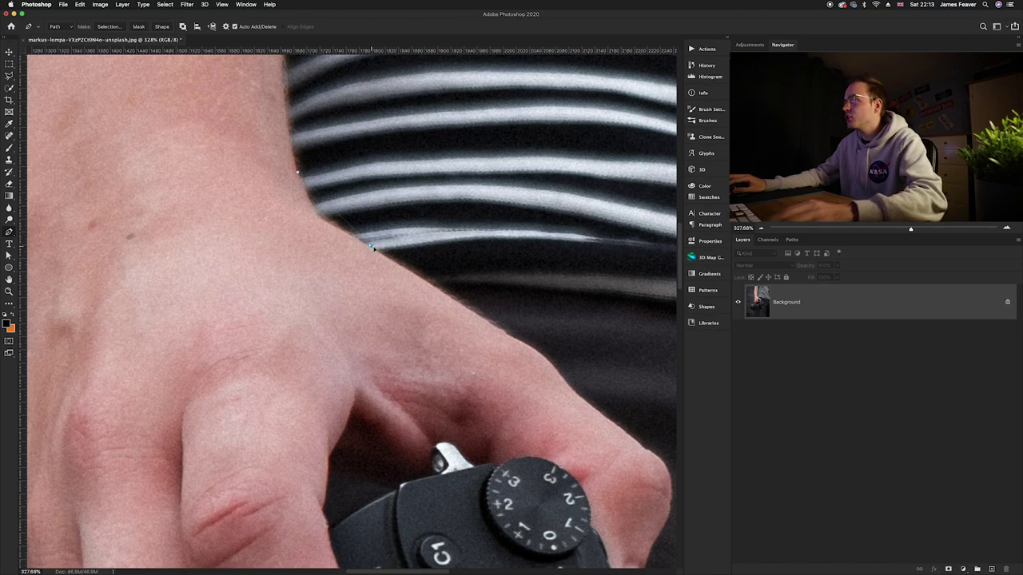
pyautogui.click(432, 279)
# Continue the path along the upper edge of the hand towards the knuckle nearest the trousers
pyautogui.scroll(-2, 456, 306)
pyautogui.hscroll(3, 457, 306)
pyautogui.click(364, 262)
pyautogui.click(395, 283)
pyautogui.click(421, 306)
pyautogui.click(438, 330)
pyautogui.click(499, 371)
# Trace the path around the knuckle and down past the camera's mode dial to the viewfinder housing
pyautogui.moveTo(532, 413); pyautogui.dragTo(418, 228)
pyautogui.click(399, 248)
pyautogui.click(378, 320)
pyautogui.click(397, 397)
pyautogui.click(416, 438)
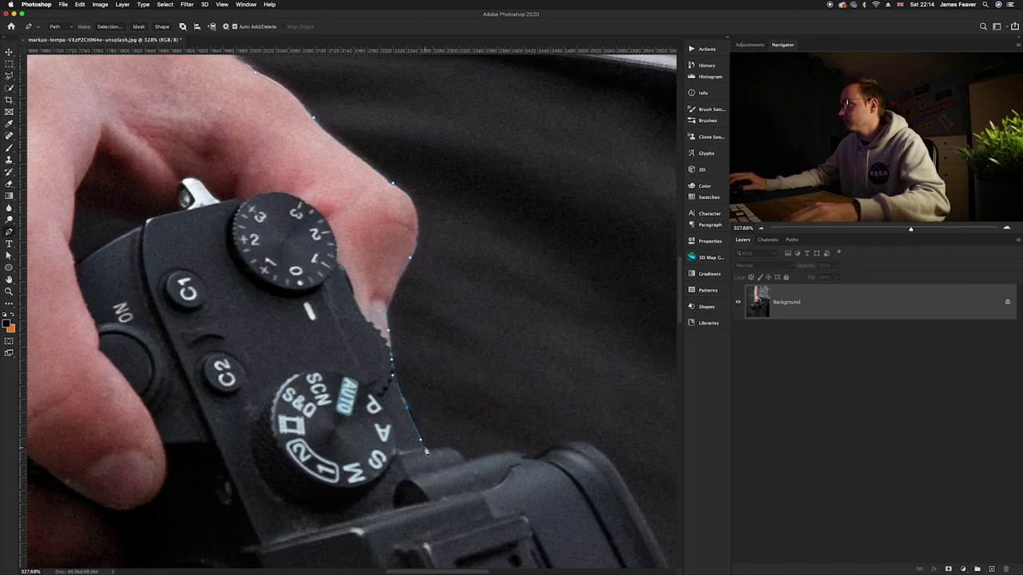
# Curve the path around the outer edge and rounded corner of the camera's viewfinder housing
pyautogui.moveTo(450, 396); pyautogui.dragTo(298, 299)
pyautogui.hscroll(3, 298, 300)
pyautogui.scroll(-5, 298, 300)
pyautogui.click(410, 338)
pyautogui.click(320, 434)
pyautogui.click(269, 429)
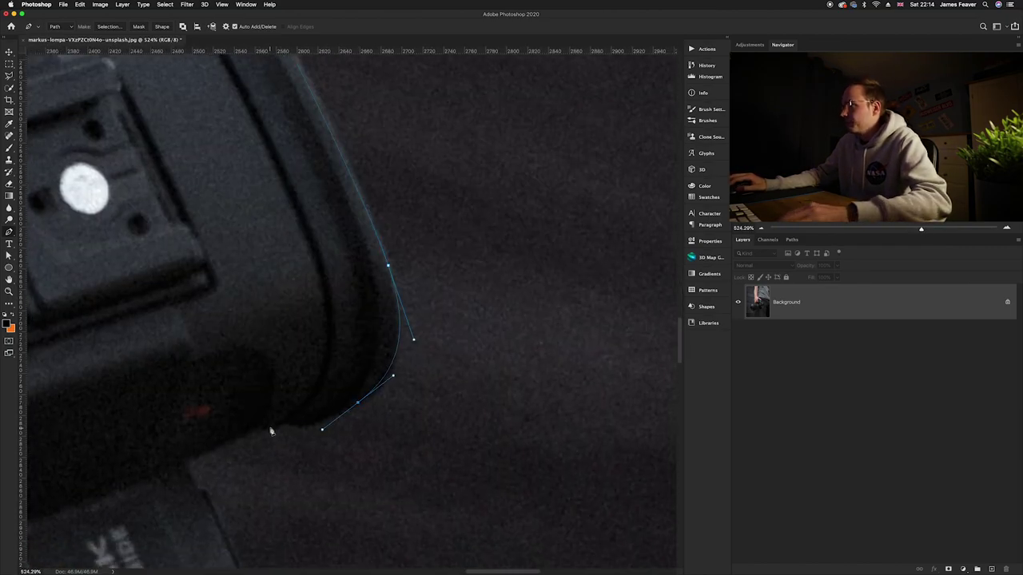
# Extend the path down the side of the camera body below the viewfinder, past the strap lug
pyautogui.scroll(2, 332, 437)
pyautogui.moveTo(332, 437); pyautogui.dragTo(412, 144)
pyautogui.click(465, 265)
pyautogui.click(489, 415)
pyautogui.click(400, 494)
# Trace the lower edge of the camera body towards the notch where it meets the lens
pyautogui.moveTo(400, 494); pyautogui.dragTo(513, 288)
pyautogui.click(470, 370)
pyautogui.click(419, 345)
pyautogui.click(230, 453)
pyautogui.moveTo(229, 453); pyautogui.dragTo(503, 324)
pyautogui.click(285, 400)
# Follow the underside of the lens with curved path points from the notch near the G logo towards the hood
pyautogui.moveTo(92, 313); pyautogui.dragTo(479, 229)
pyautogui.click(423, 240)
pyautogui.click(343, 270)
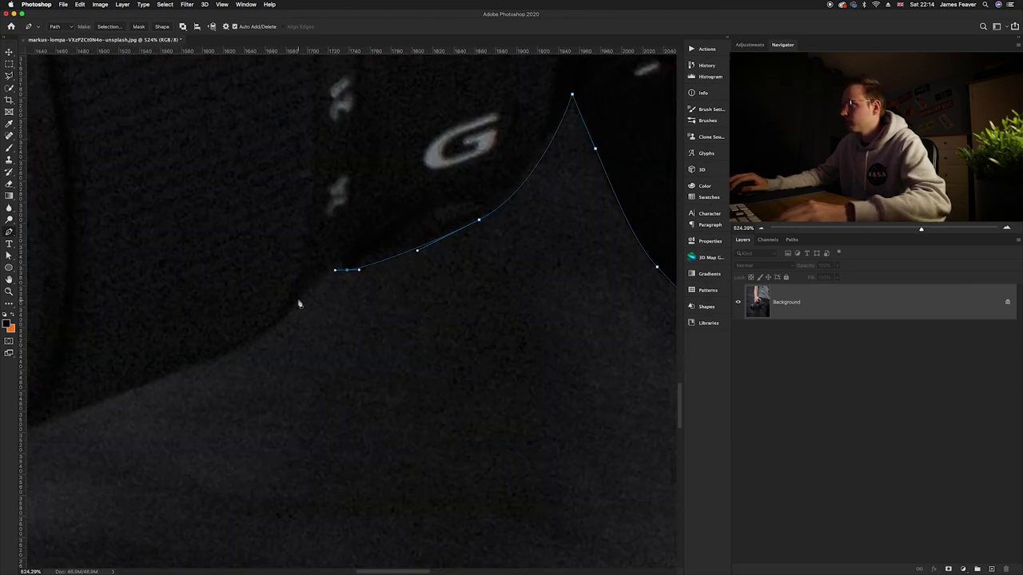
pyautogui.click(297, 297)
pyautogui.moveTo(297, 297); pyautogui.dragTo(460, 308)
pyautogui.click(389, 331)
pyautogui.click(327, 373)
pyautogui.click(258, 400)
pyautogui.moveTo(258, 400); pyautogui.dragTo(378, 391)
# Trace the path around the lower tip of the lens hood and up along its scalloped front edge
pyautogui.click(276, 412)
pyautogui.click(260, 369)
pyautogui.moveTo(149, 304); pyautogui.dragTo(240, 376)
pyautogui.moveTo(293, 388); pyautogui.dragTo(212, 116)
pyautogui.moveTo(240, 240); pyautogui.dragTo(220, 410)
pyautogui.click(354, 281)
pyautogui.click(365, 233)
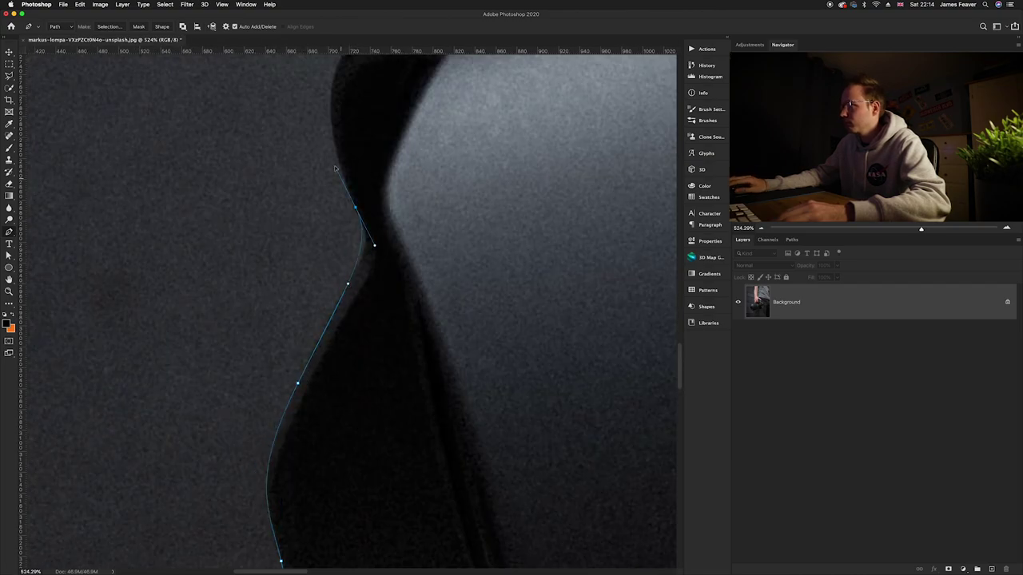
# Continue the path around the upper tip of the lens hood and along the top of the lens to the fingers
pyautogui.moveTo(366, 233); pyautogui.dragTo(360, 453)
pyautogui.click(338, 408)
pyautogui.moveTo(344, 306); pyautogui.dragTo(364, 274)
pyautogui.moveTo(496, 360); pyautogui.dragTo(79, 336)
pyautogui.click(377, 282)
# Trace the path up the outer edge of the fingers and hand towards the wrist
pyautogui.moveTo(320, 200); pyautogui.dragTo(319, 392)
pyautogui.click(325, 324)
pyautogui.click(301, 232)
pyautogui.click(292, 171)
# Trace the outer edge of the forearm, cross it straight and close the path at its starting point on the inner wrist
pyautogui.moveTo(284, 116); pyautogui.dragTo(299, 286)
pyautogui.click(298, 286)
pyautogui.moveTo(297, 155); pyautogui.dragTo(302, 336)
pyautogui.moveTo(290, 263); pyautogui.dragTo(313, 229)
pyautogui.hotkey('ctrl', '0')
pyautogui.scroll(10, 399, 335)
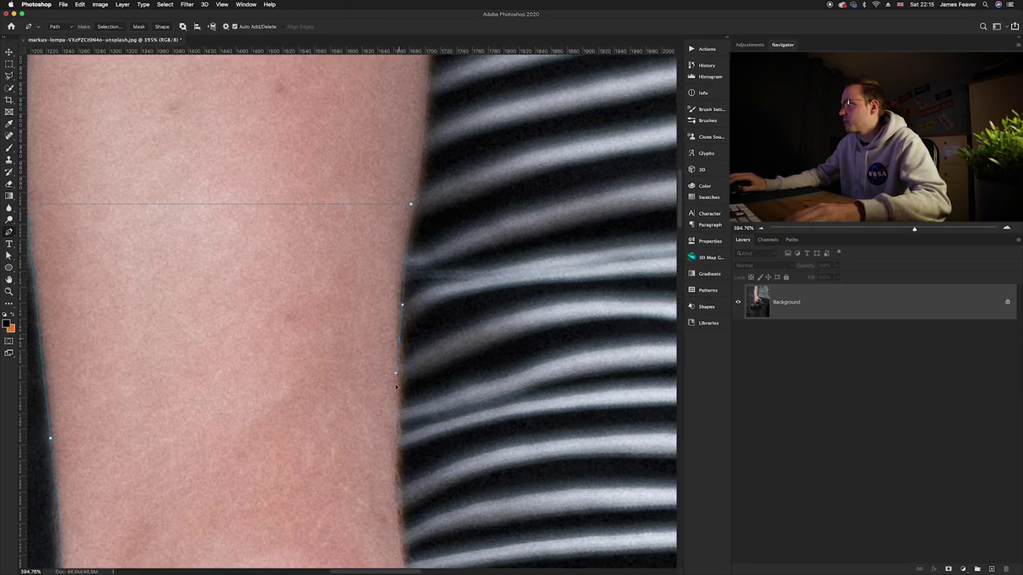
pyautogui.moveTo(399, 336); pyautogui.dragTo(380, 397)
pyautogui.hotkey('ctrl', '0')
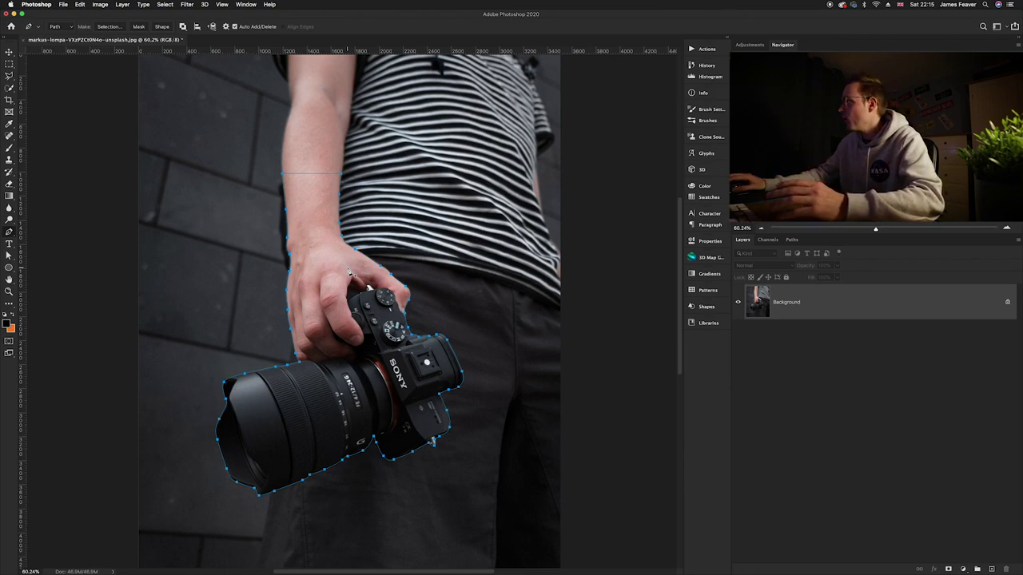
# Save the work path of the hand and camera as Path 1
pyautogui.click(792, 241)
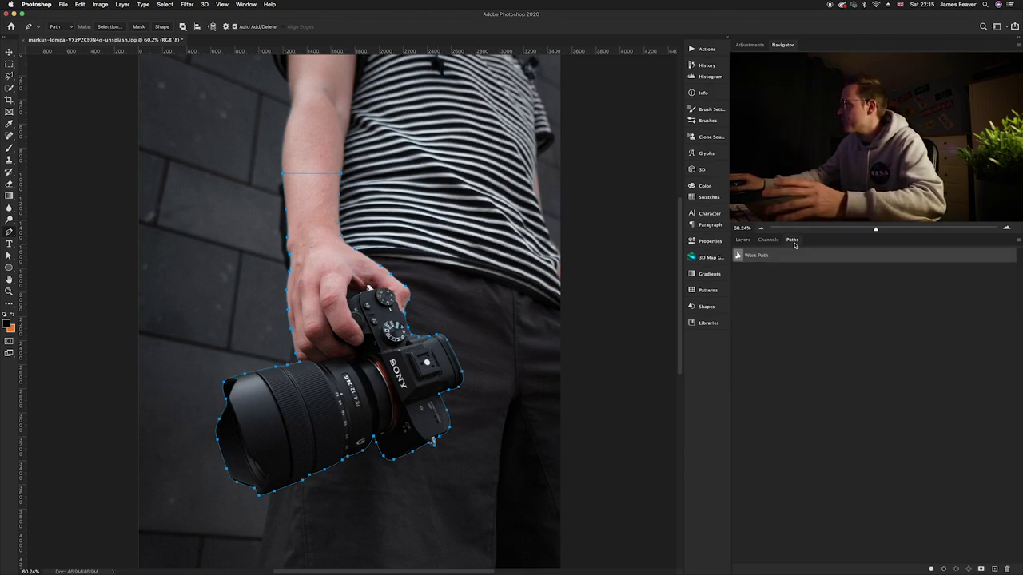
pyautogui.doubleClick(738, 256)
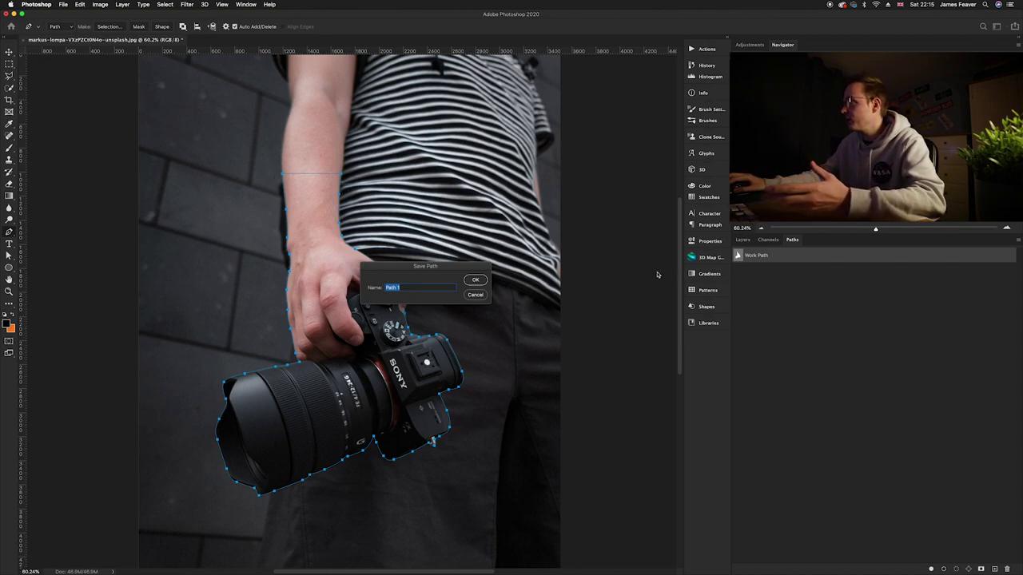
pyautogui.click(477, 281)
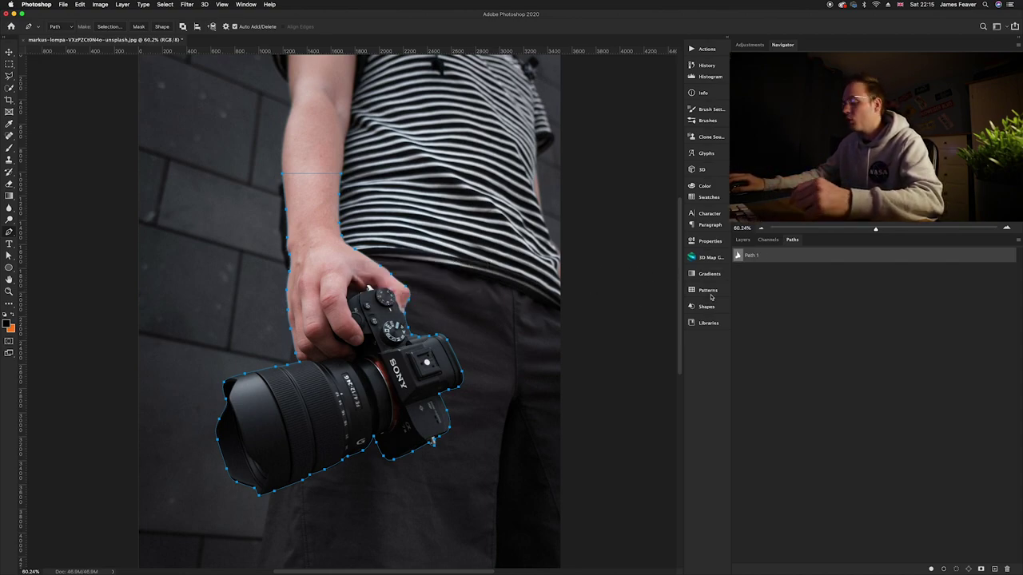
# Load Path 1 as a selection and feather it by 1 pixel
pyautogui.keyDown('super'); pyautogui.click(737, 258); pyautogui.keyUp('super')
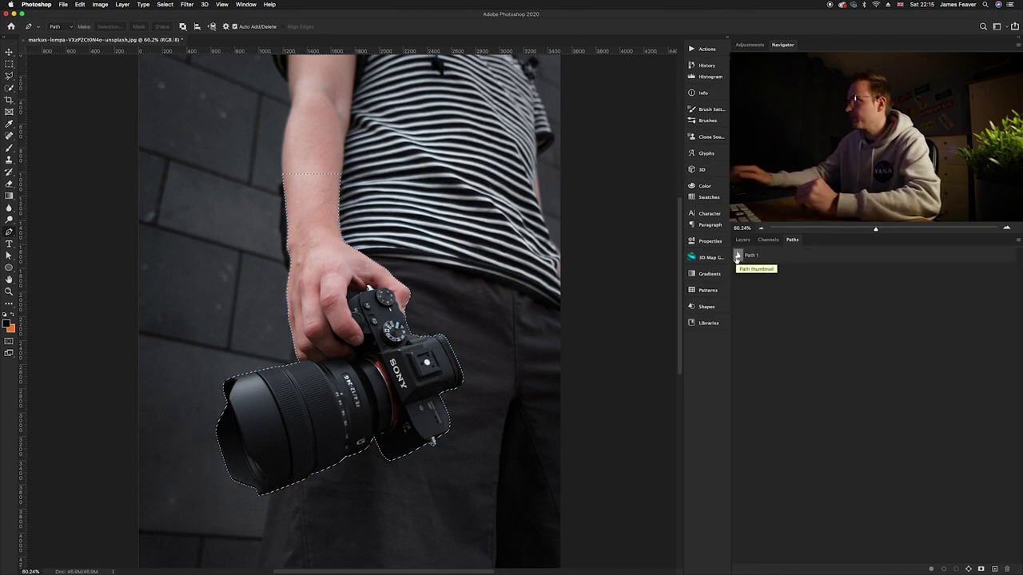
pyautogui.click(742, 239)
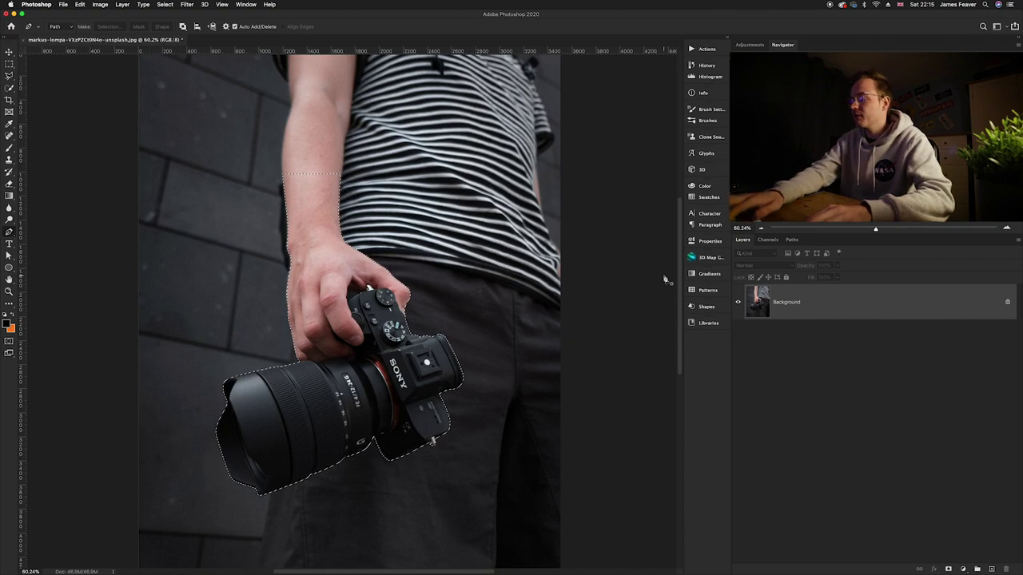
pyautogui.press('super+minus')
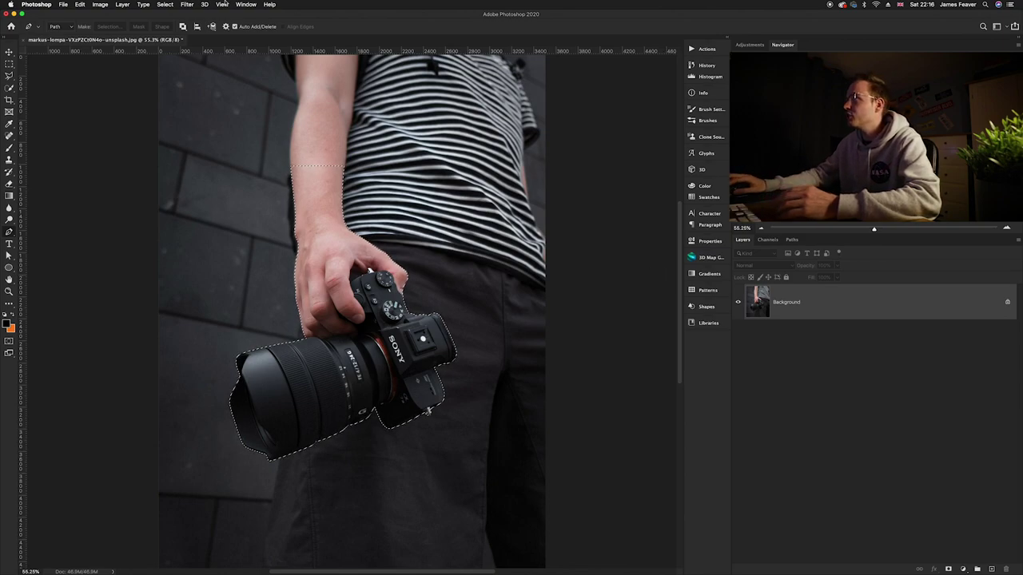
pyautogui.click(165, 4)
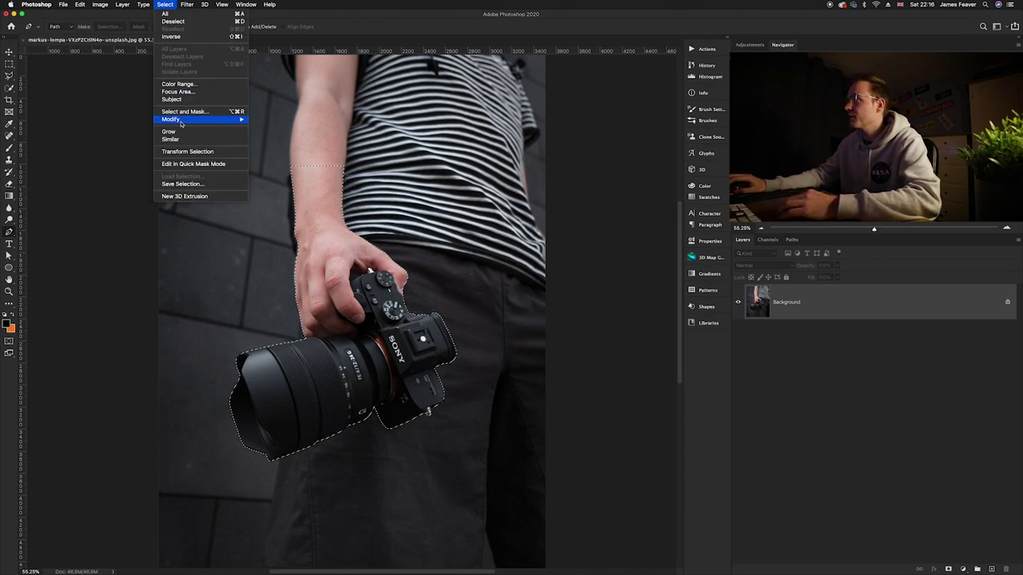
pyautogui.moveTo(192, 119)
pyautogui.click(278, 154)
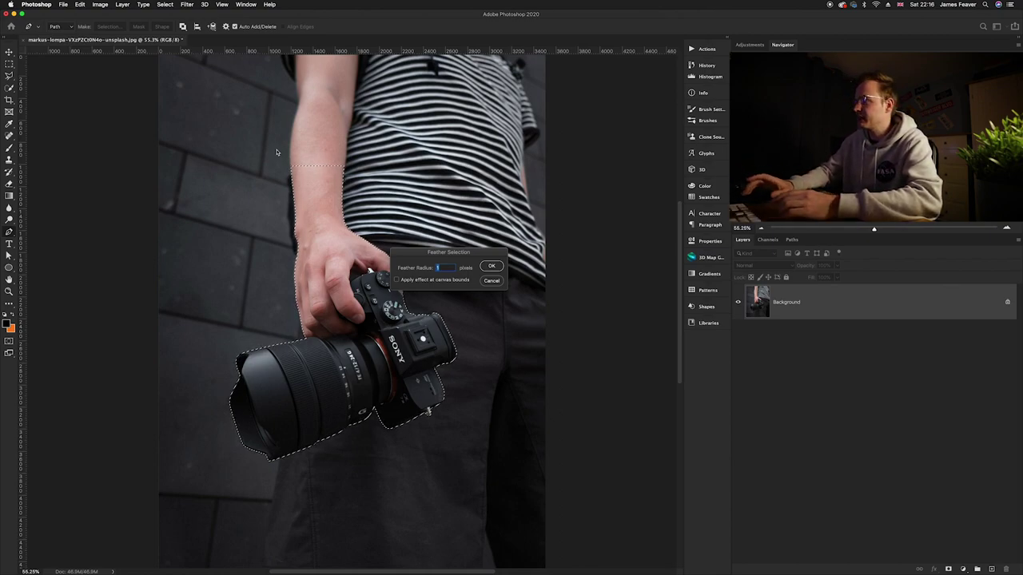
pyautogui.press('Return')
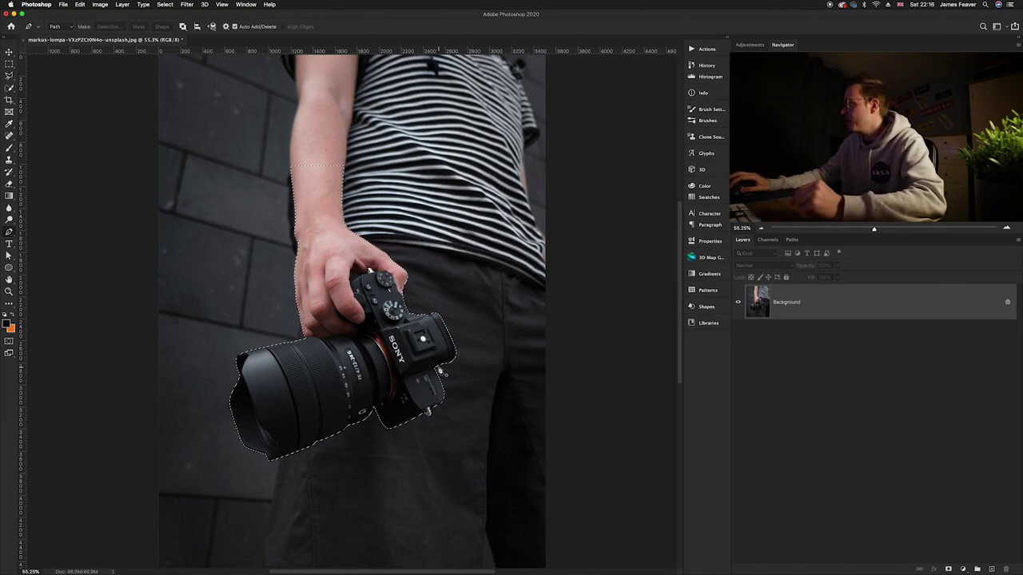
# Duplicate the Background layer and rename the copy "Lens + Camera"
pyautogui.moveTo(760, 305); pyautogui.dragTo(991, 569)
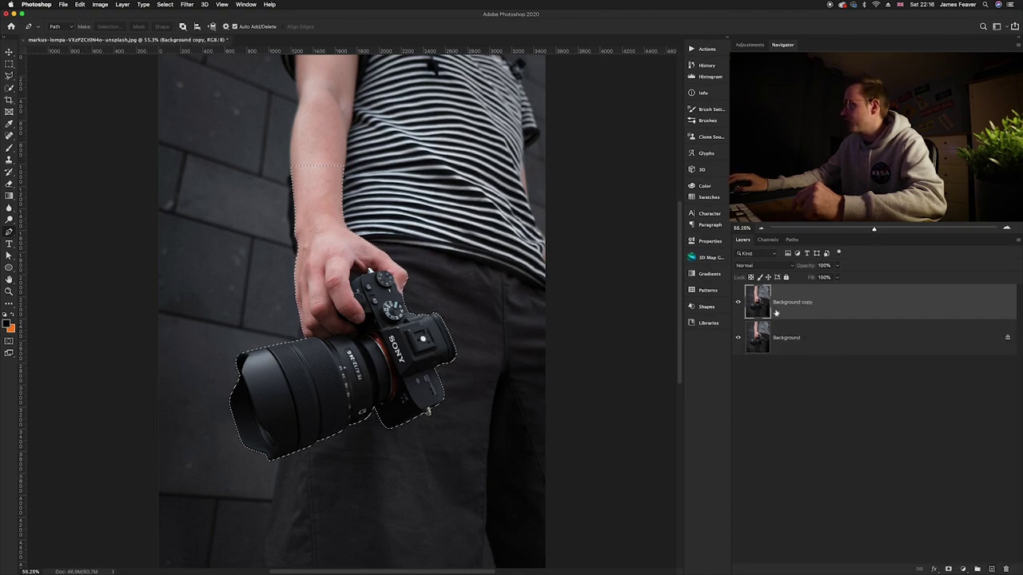
pyautogui.doubleClick(790, 303)
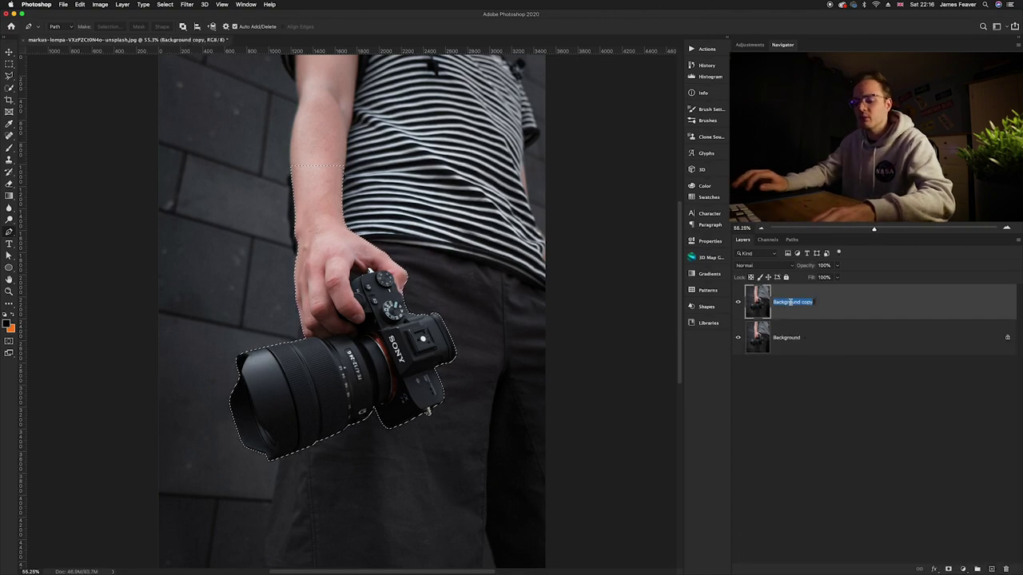
pyautogui.write('L')
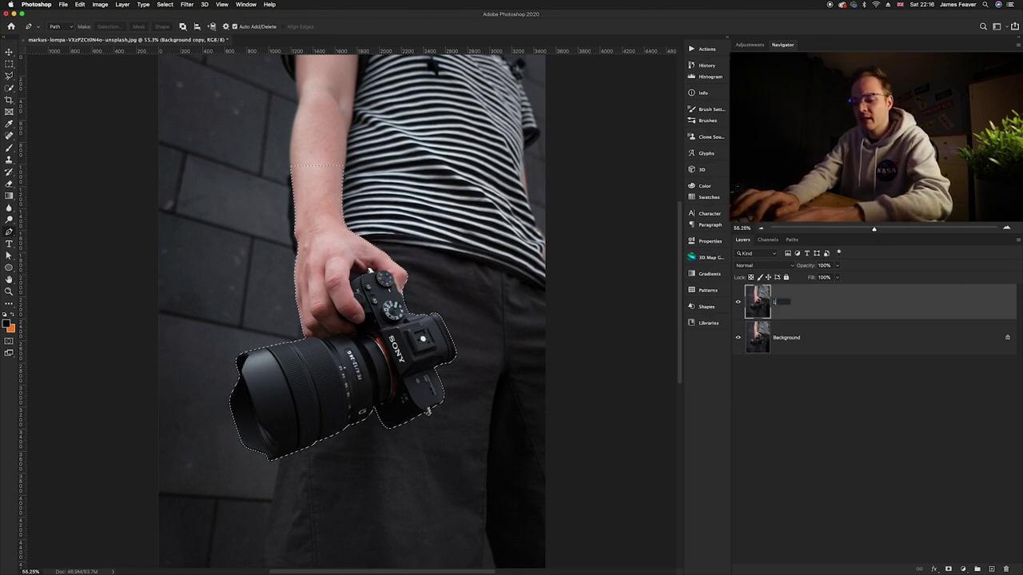
pyautogui.write('ens +')
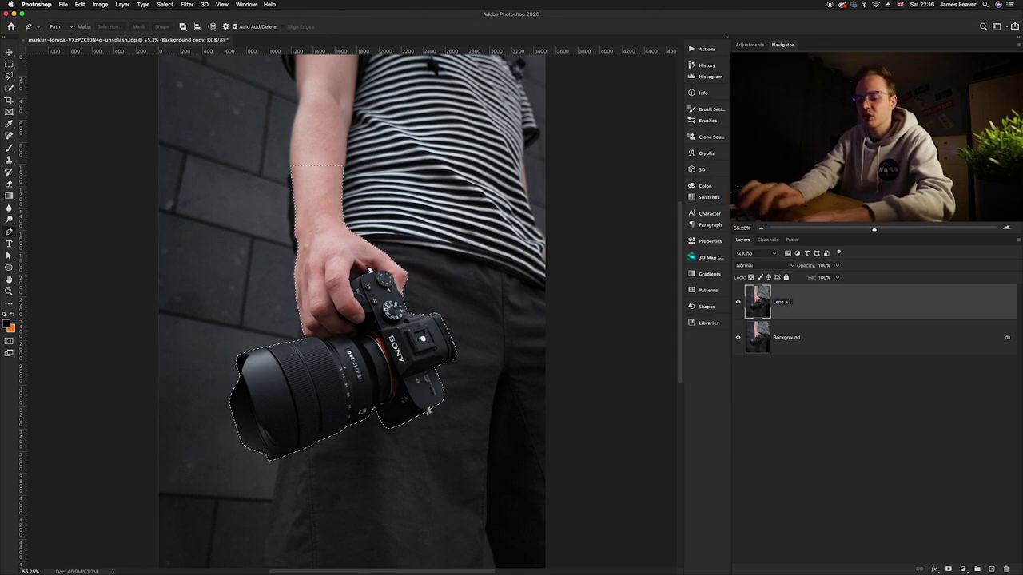
pyautogui.write(' Camera')
pyautogui.press('Return')
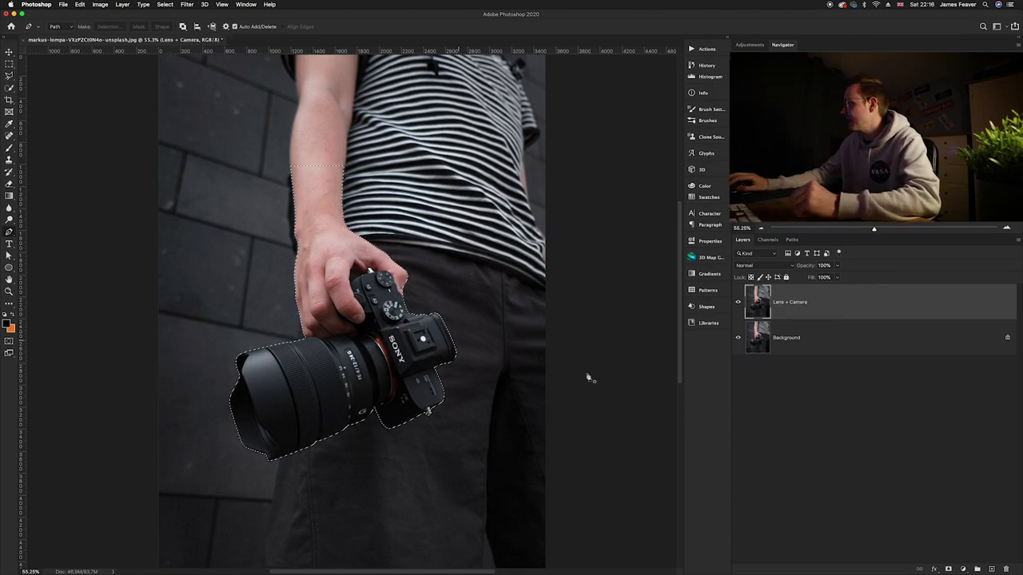
# Mask the Lens + Camera layer with the selection and check the cutout by briefly hiding the Background layer
pyautogui.click(949, 569)
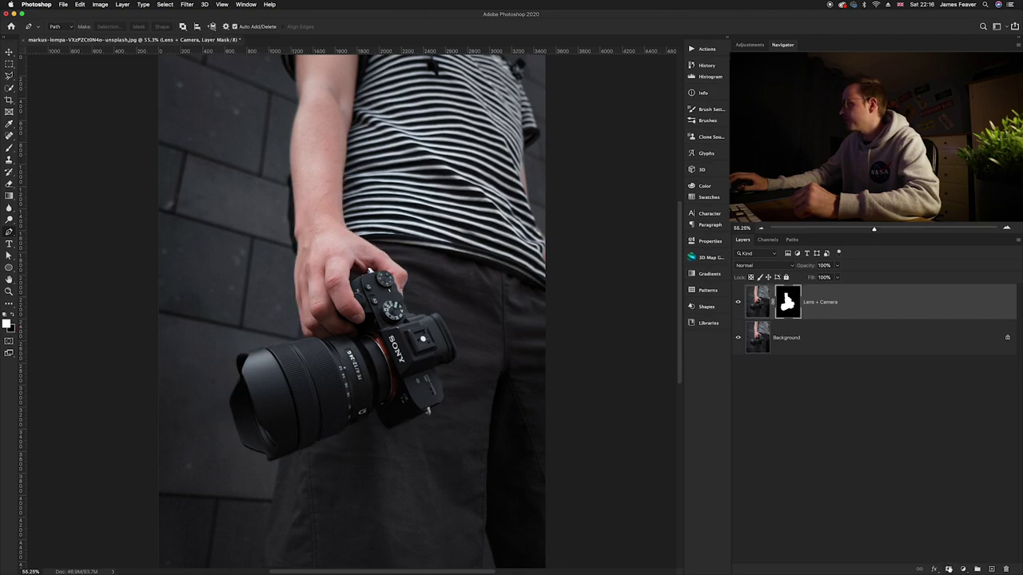
pyautogui.click(738, 338)
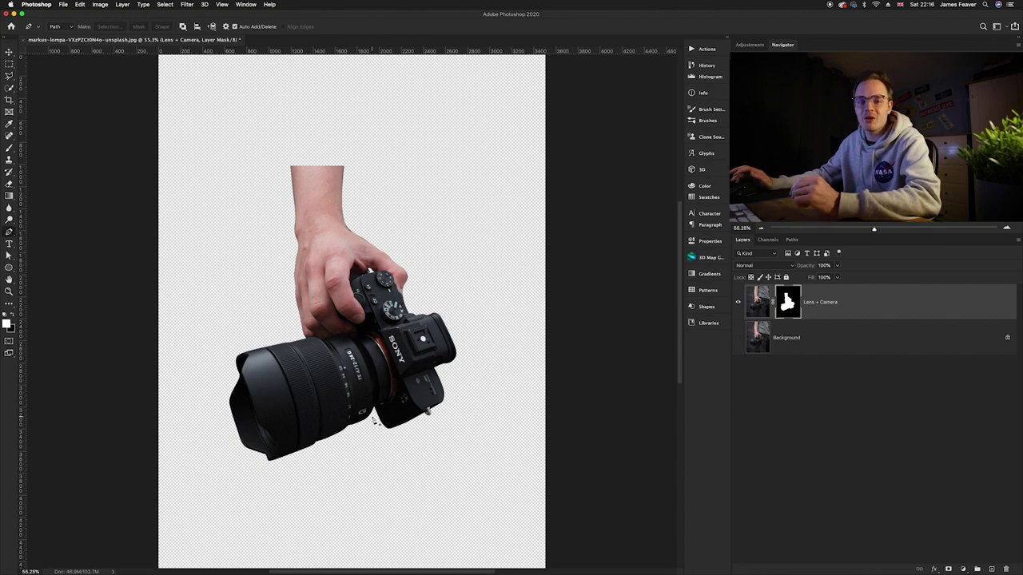
pyautogui.click(738, 339)
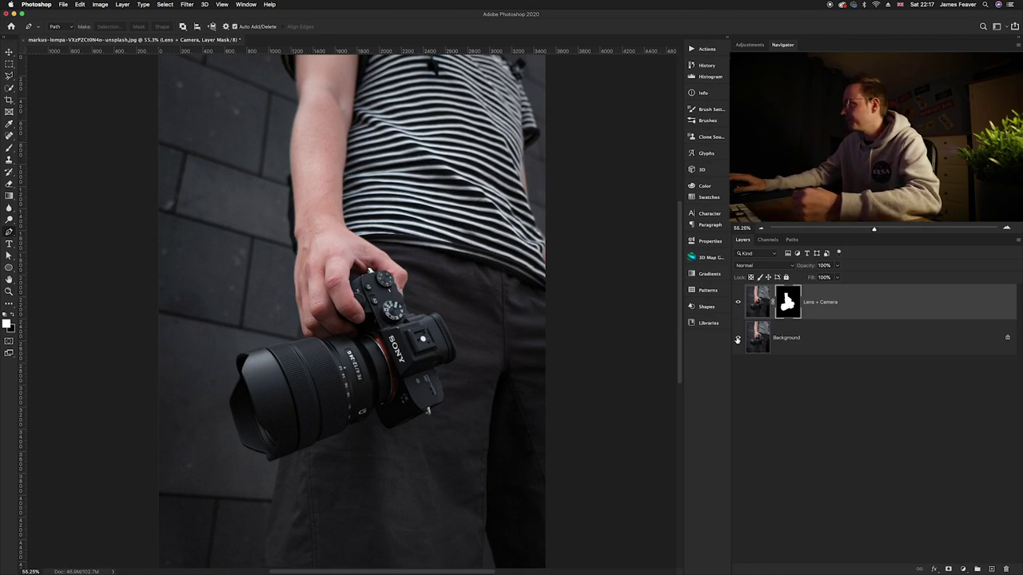
# Add a Curves adjustment above the Lens + Camera layer and raise the RGB midtones to input 119, output 161
pyautogui.click(756, 308)
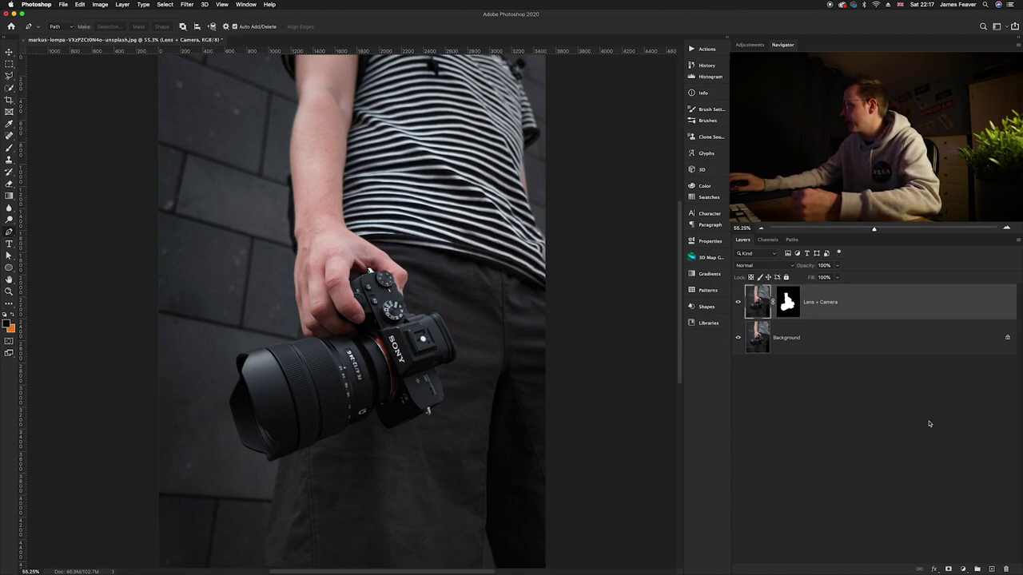
pyautogui.click(963, 569)
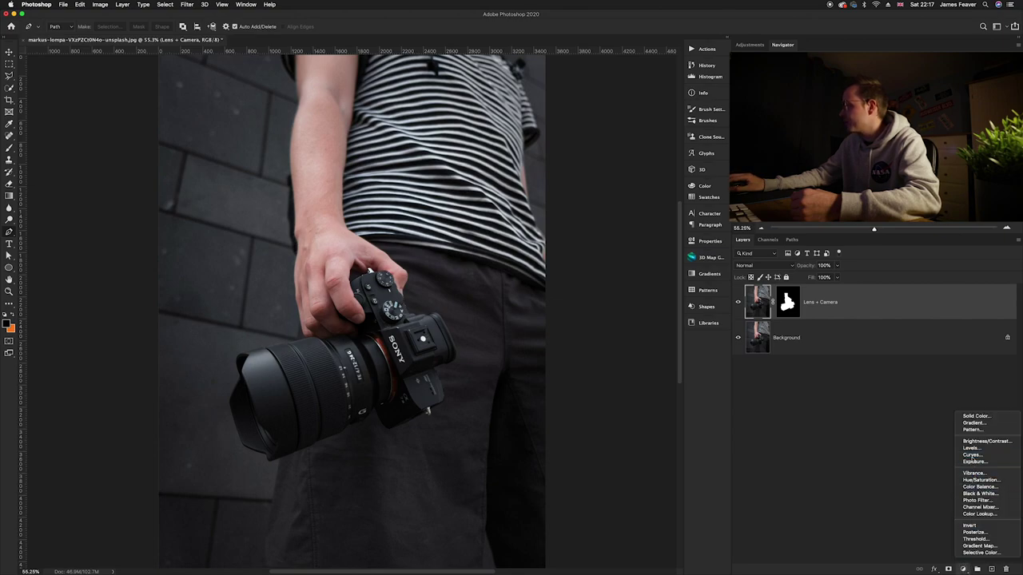
pyautogui.click(972, 455)
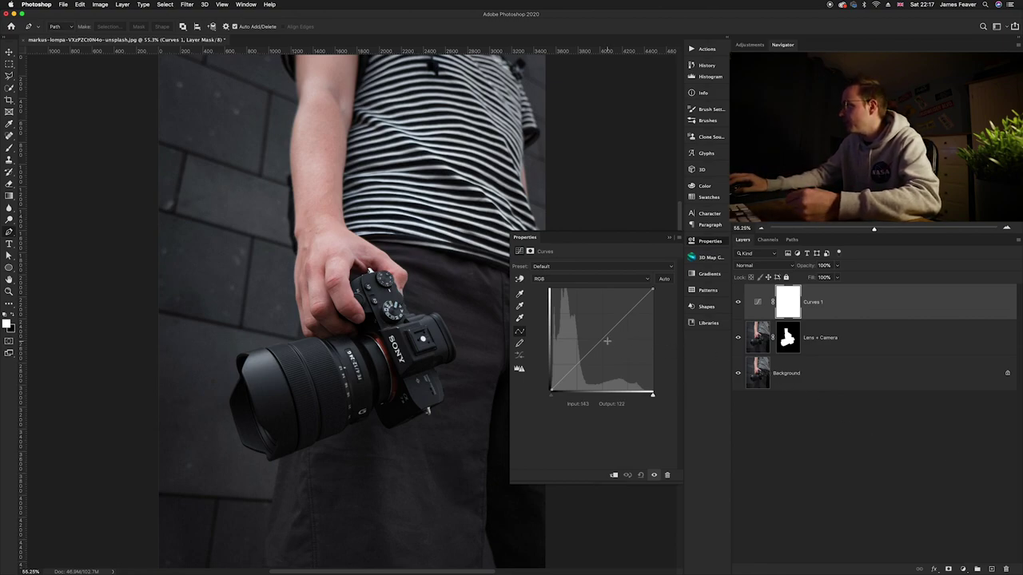
pyautogui.moveTo(601, 341); pyautogui.dragTo(598, 325)
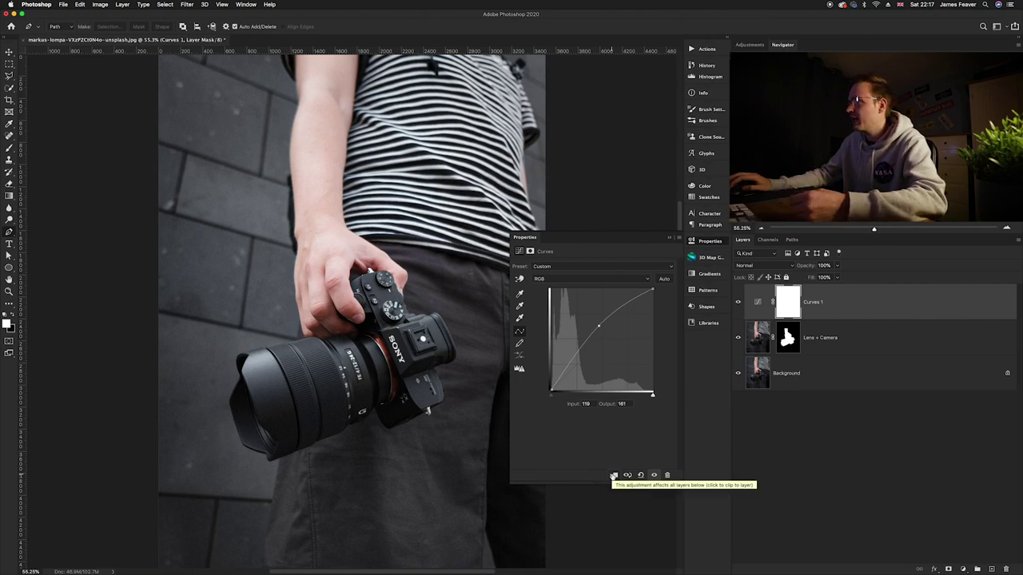
# Clip the Curves adjustment to the Lens + Camera layer and move its RGB midtone point to input 109, output 160
pyautogui.click(613, 476)
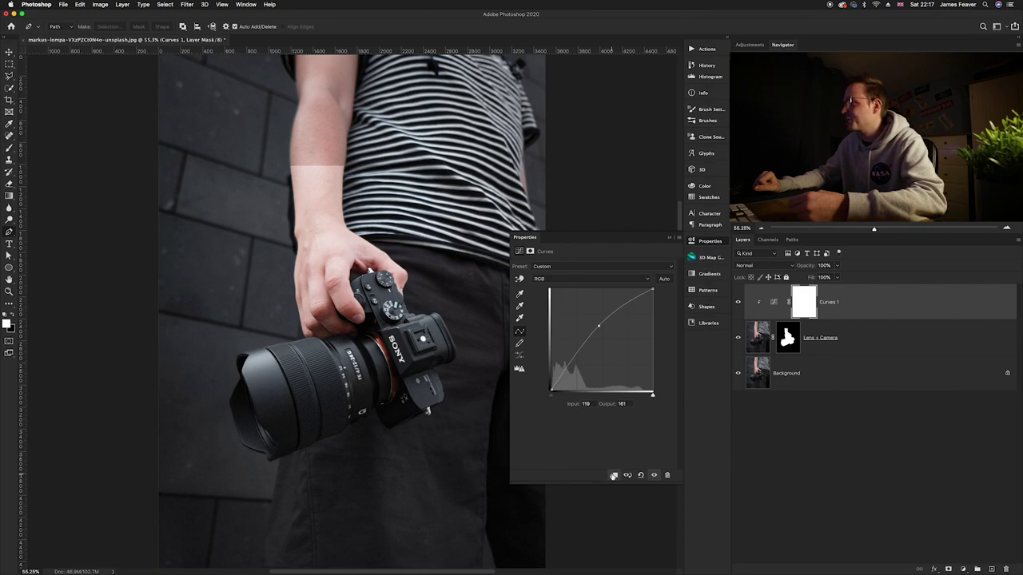
pyautogui.moveTo(598, 327); pyautogui.dragTo(593, 327)
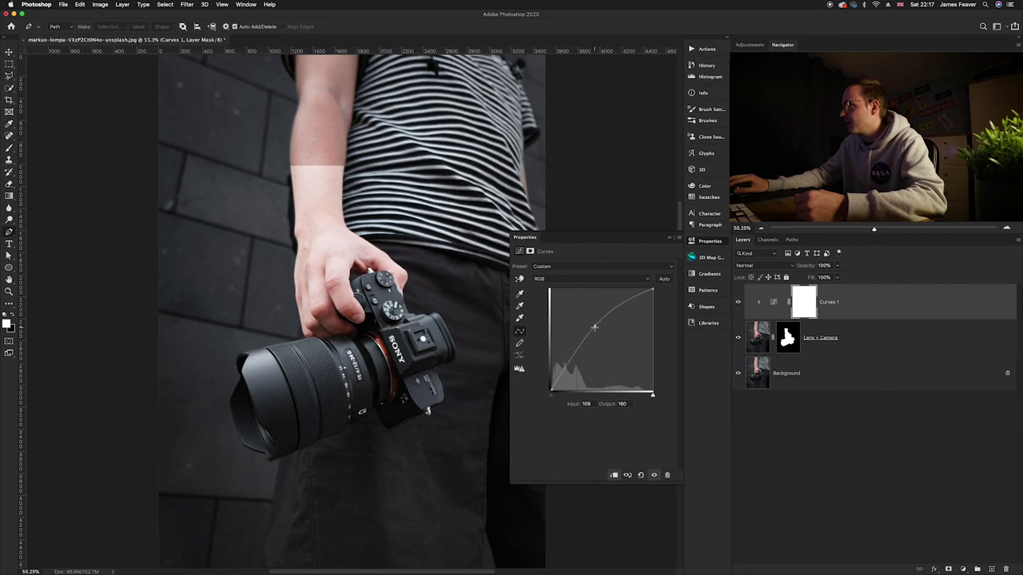
pyautogui.click(707, 241)
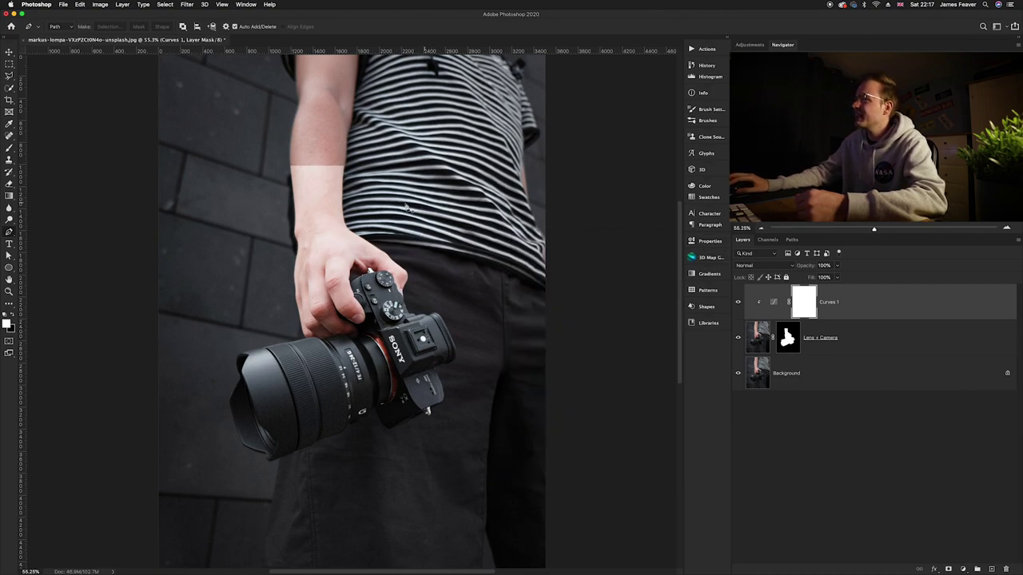
# Paint with a large soft black brush on the Lens + Camera layer mask to blend the hard edge across the forearm
pyautogui.scroll(5, 327, 170)
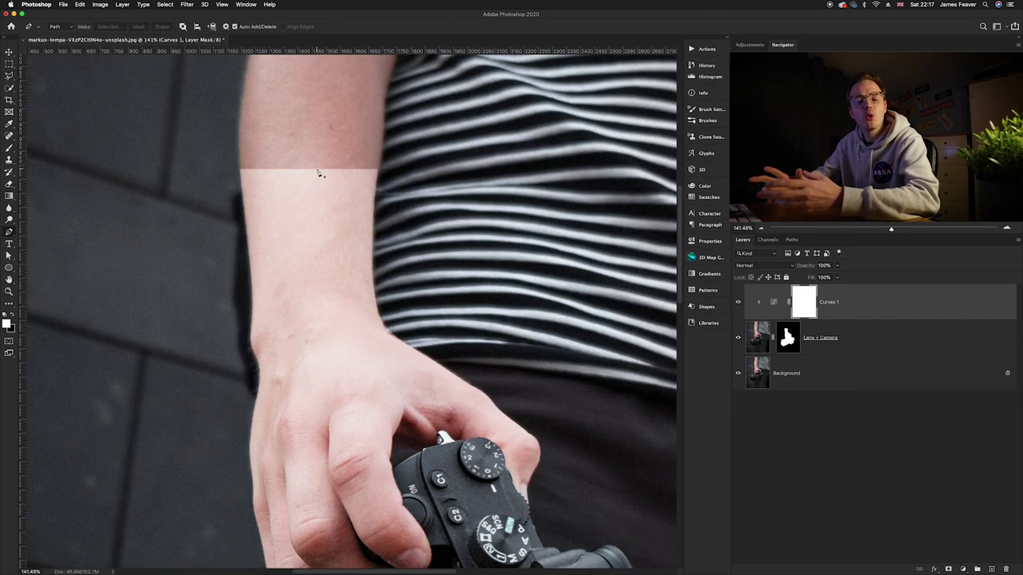
pyautogui.click(795, 342)
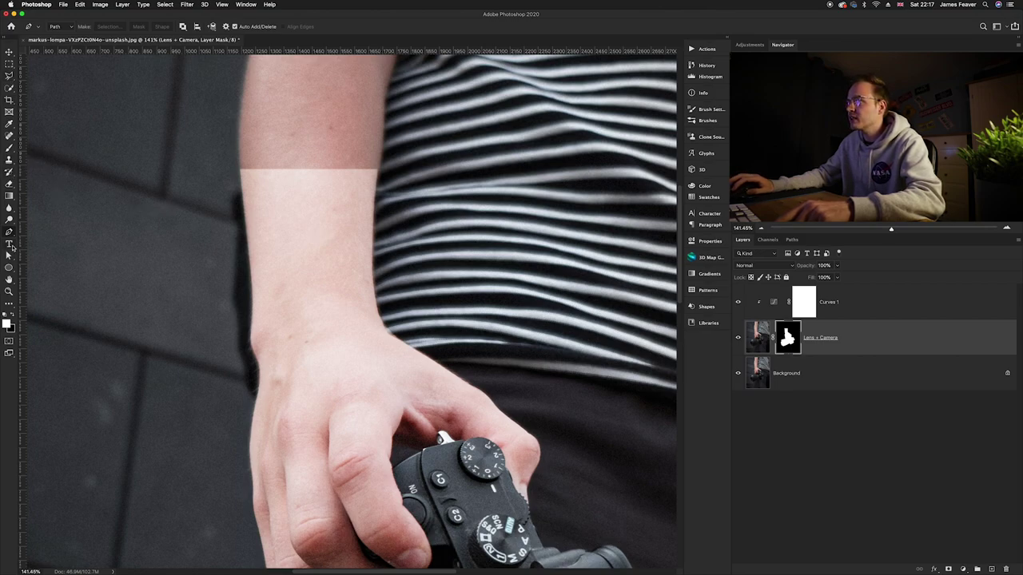
pyautogui.click(10, 136)
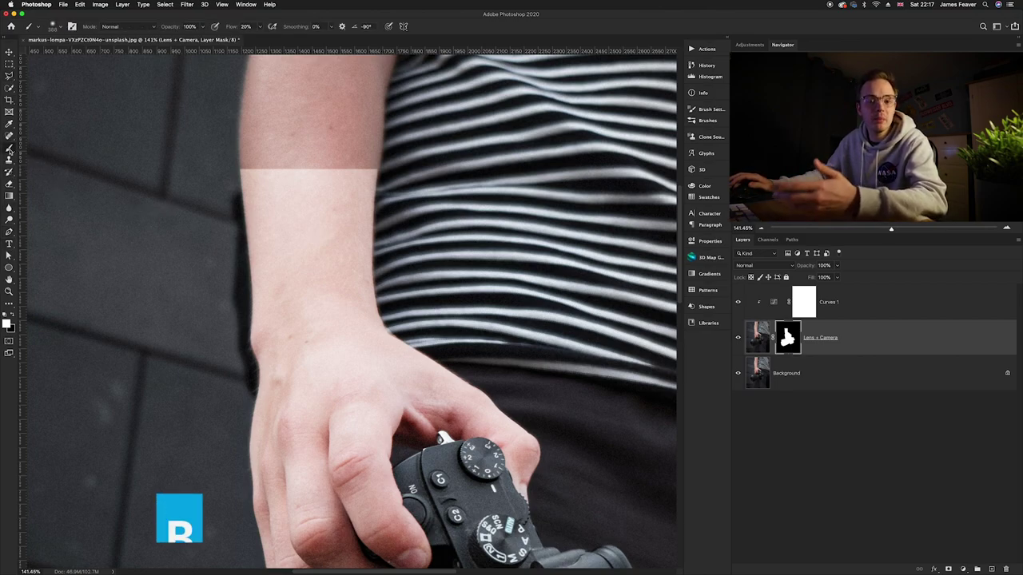
pyautogui.moveTo(294, 272); pyautogui.dragTo(381, 150)
pyautogui.scroll(-3, 308, 267)
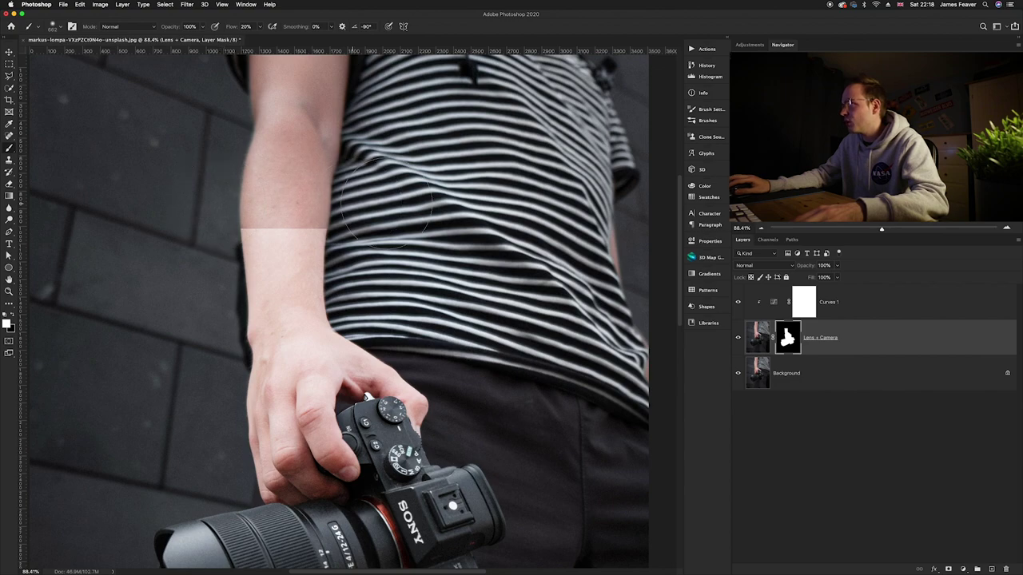
pyautogui.press('x')
pyautogui.moveTo(239, 231); pyautogui.dragTo(296, 236)
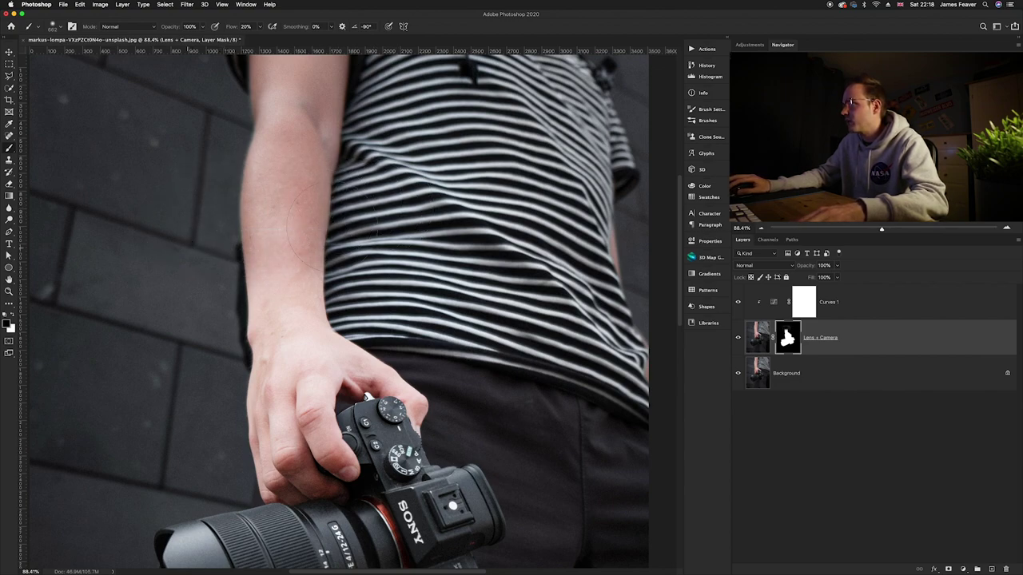
pyautogui.scroll(-2, 336, 236)
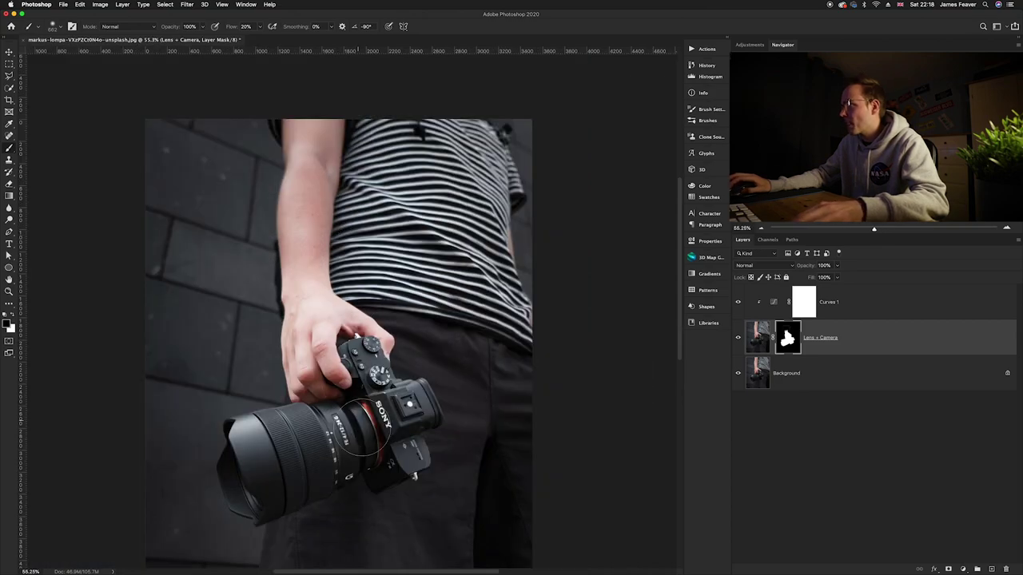
pyautogui.scroll(-3, 360, 343)
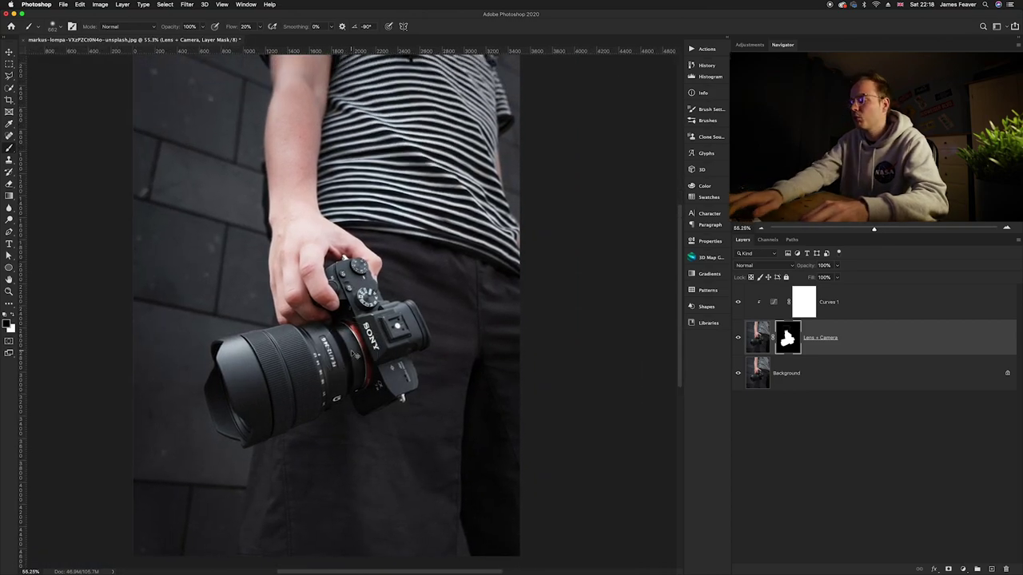
pyautogui.hscroll(-2, 348, 350)
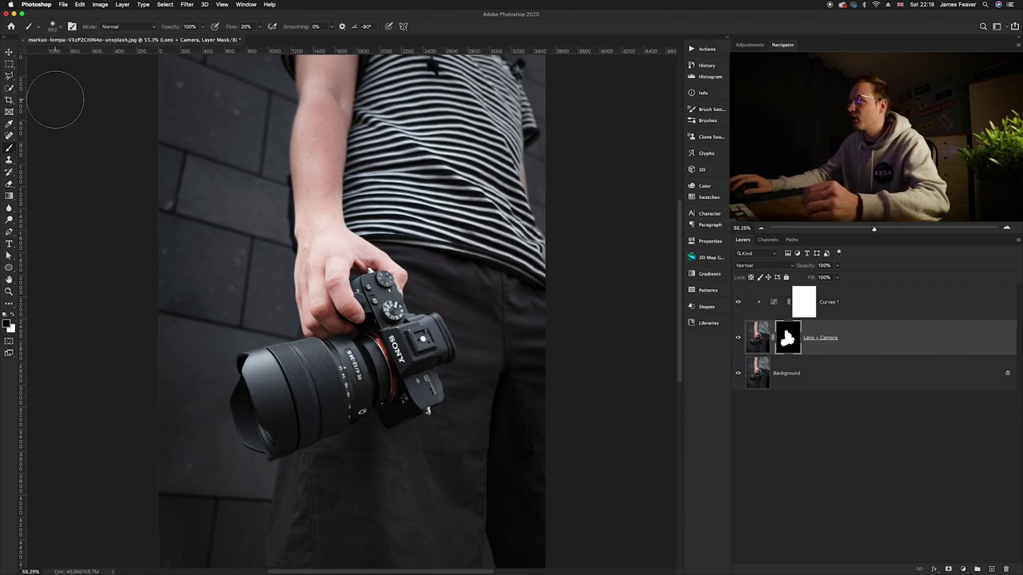
# Add a Color Balance adjustment above the Curves layer and clip it to the Lens + Camera layer
pyautogui.press('v')
pyautogui.click(53, 156)
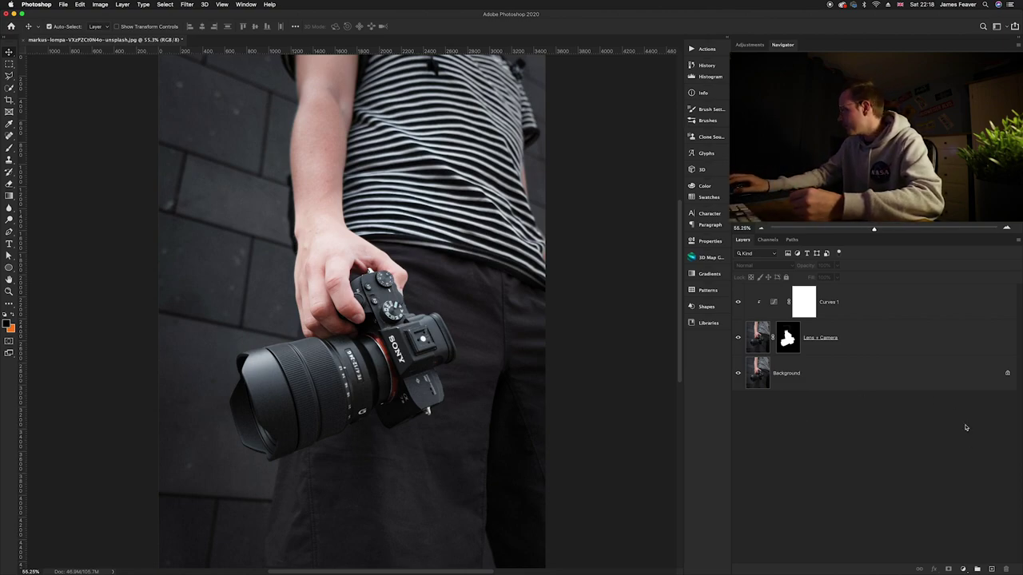
pyautogui.click(963, 569)
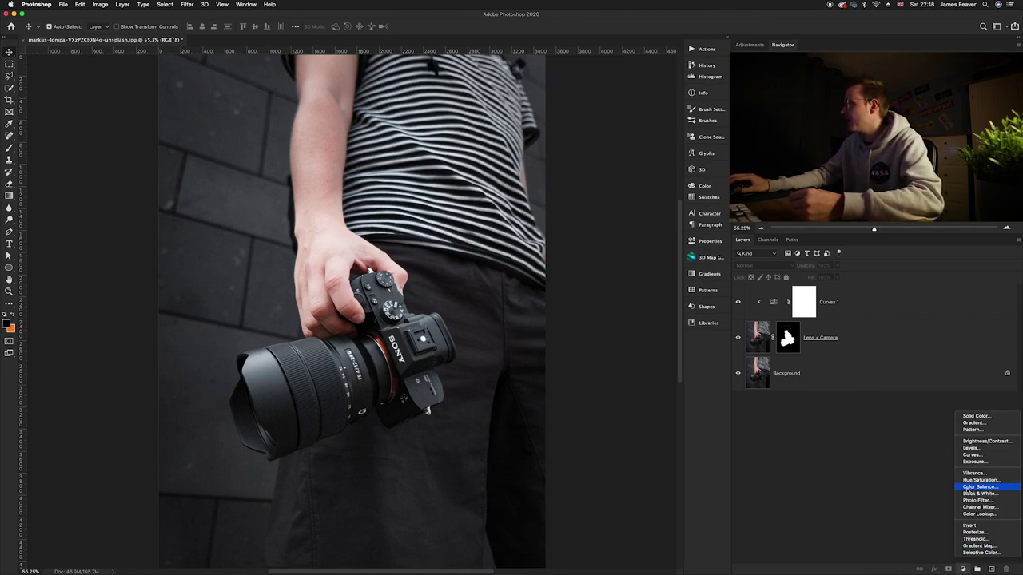
pyautogui.click(965, 486)
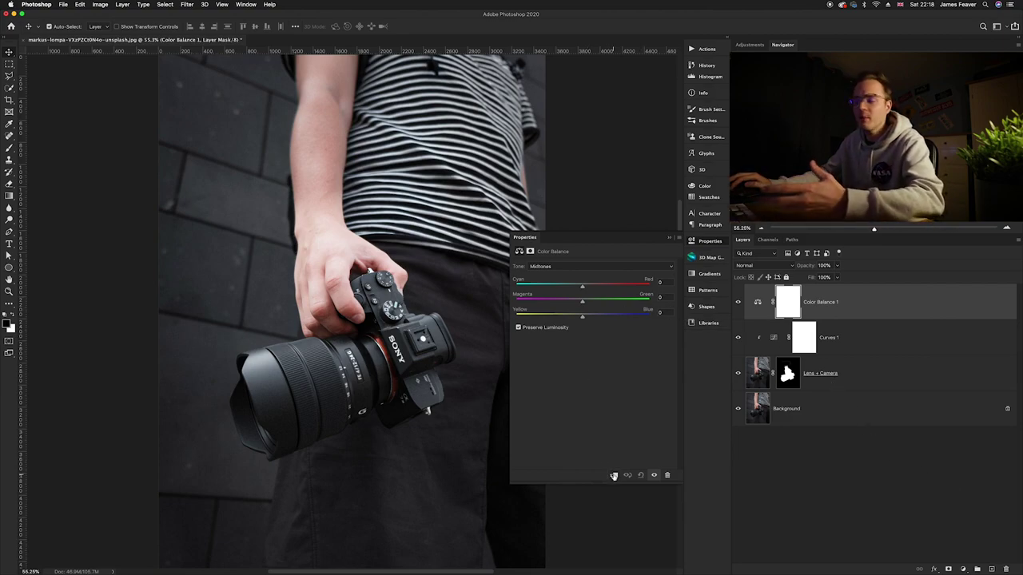
pyautogui.click(613, 476)
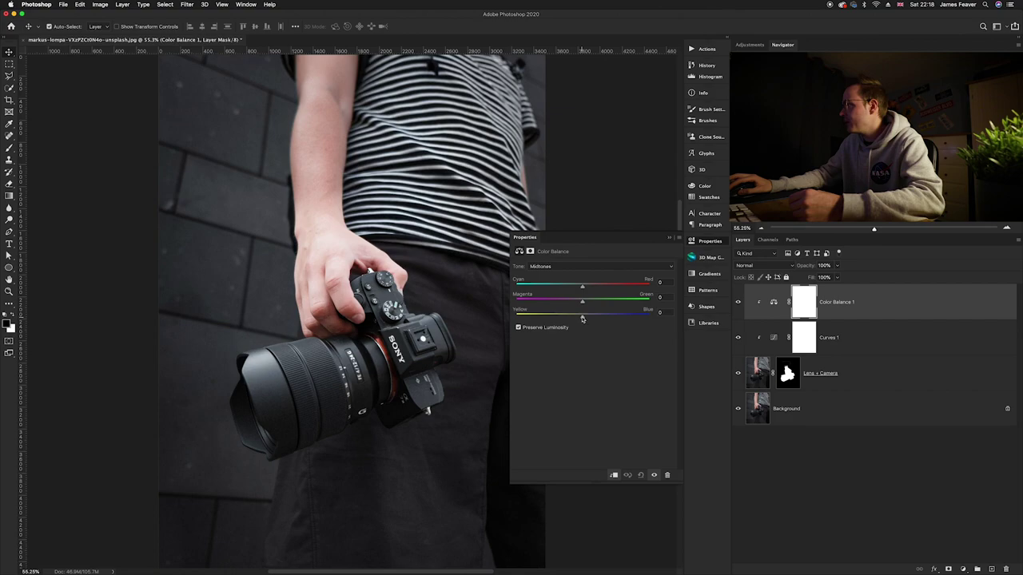
# Set the Color Balance midtones to red +20 and yellow -20, and compare the result with the adjustment briefly hidden
pyautogui.moveTo(582, 319); pyautogui.dragTo(570, 319)
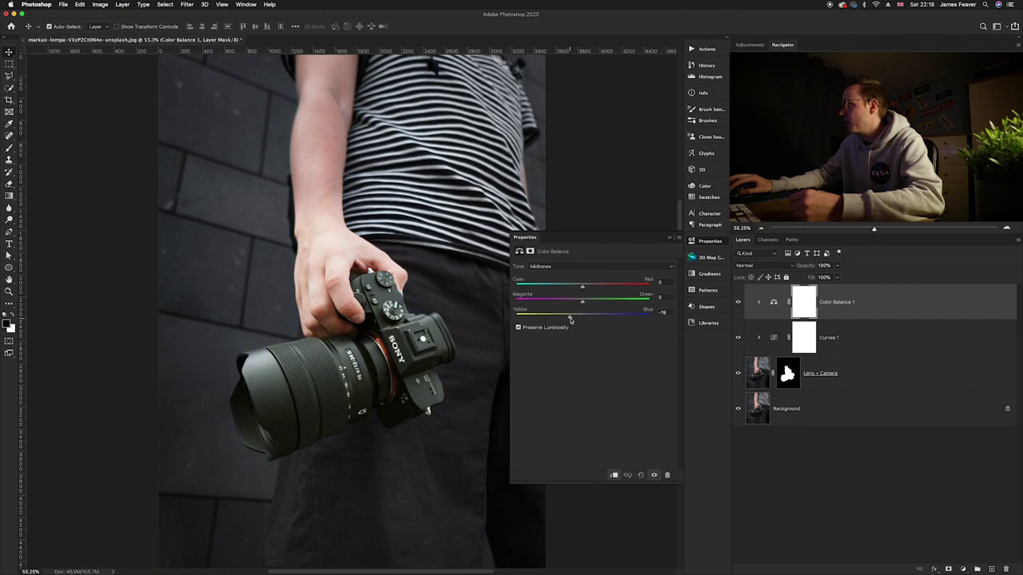
pyautogui.moveTo(583, 289); pyautogui.dragTo(590, 290)
pyautogui.moveTo(591, 290); pyautogui.dragTo(595, 292)
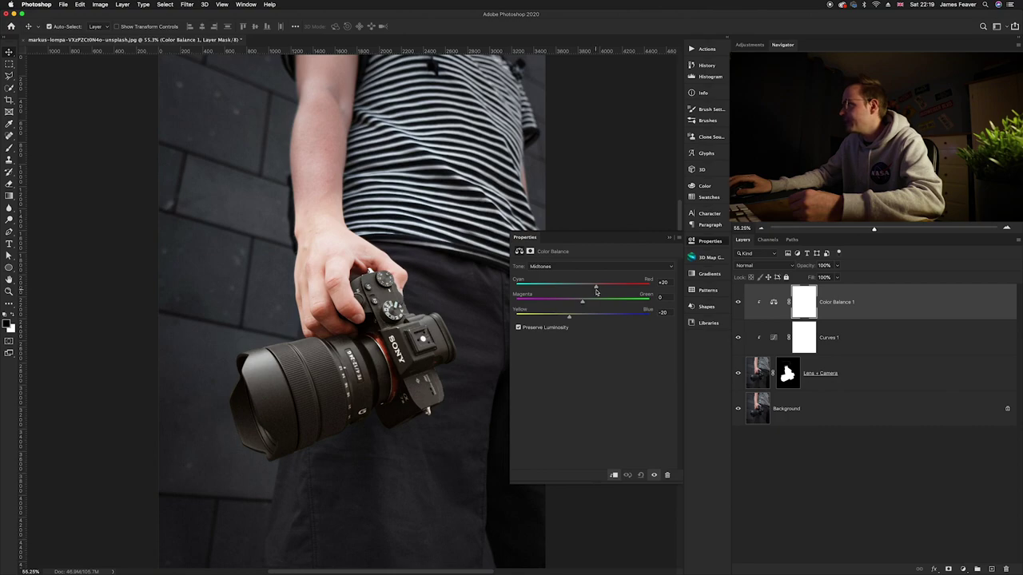
pyautogui.click(739, 306)
pyautogui.click(738, 306)
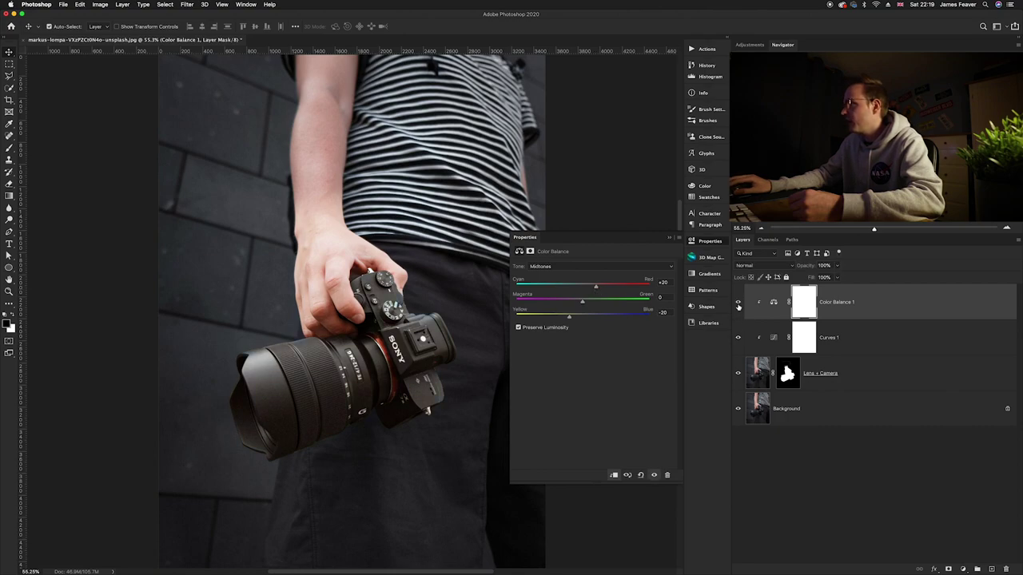
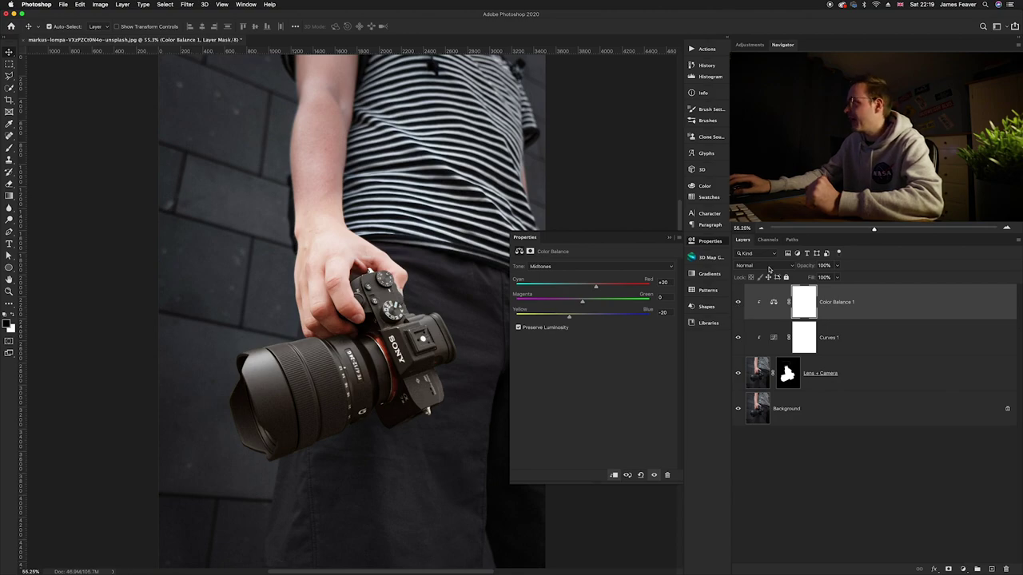
pyautogui.click(720, 241)
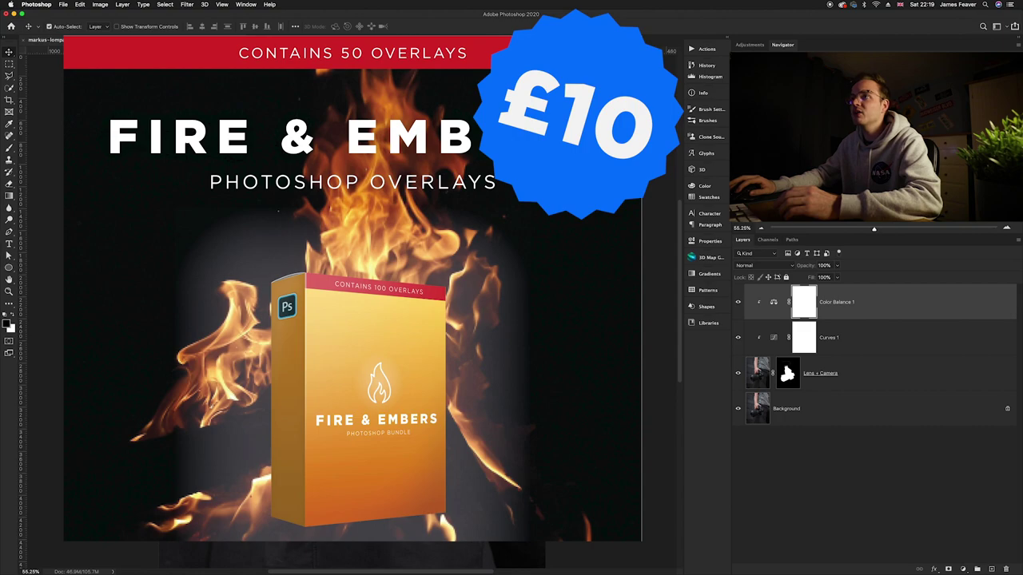
# Switch to Finder, browse the Fire Stocks folder and preview Fire 3.jpg
pyautogui.press('super+Tab')
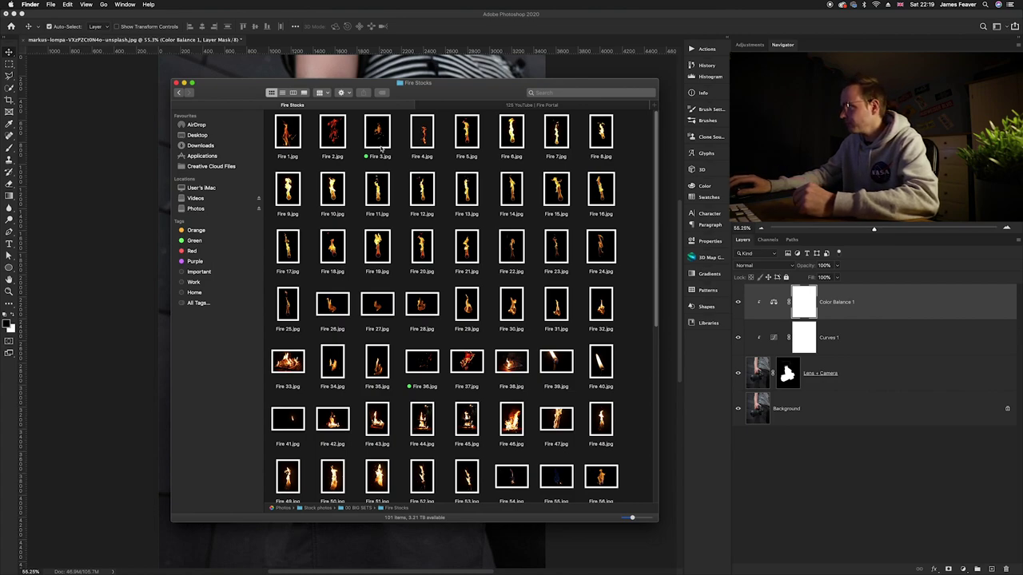
pyautogui.scroll(-5, 398, 295)
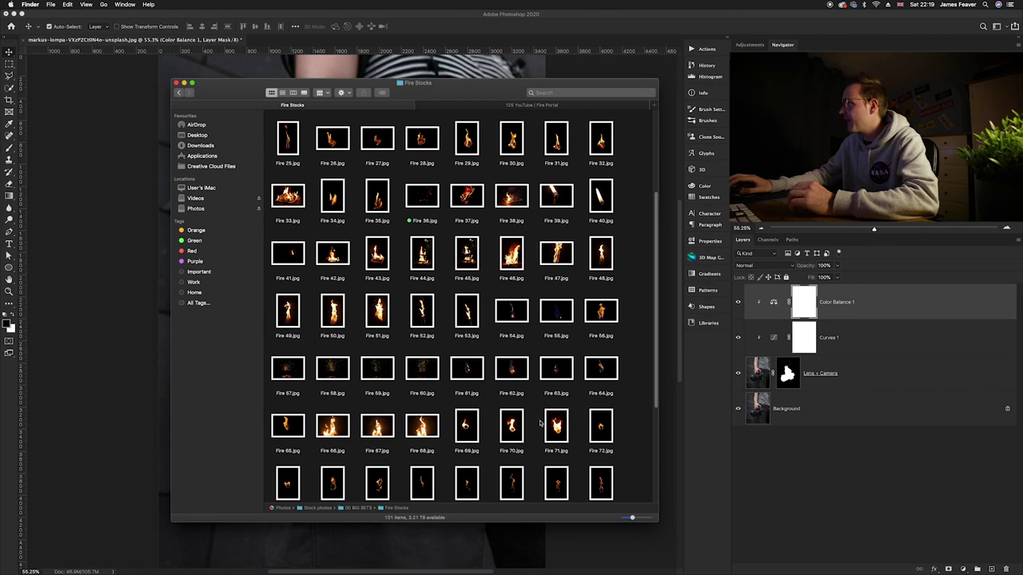
pyautogui.scroll(-3, 541, 324)
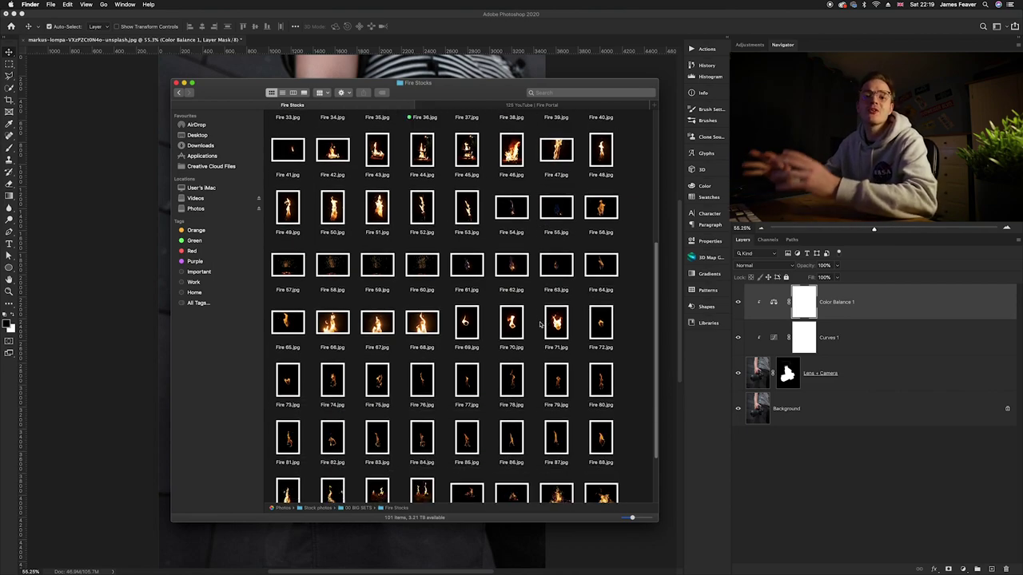
pyautogui.scroll(6, 541, 323)
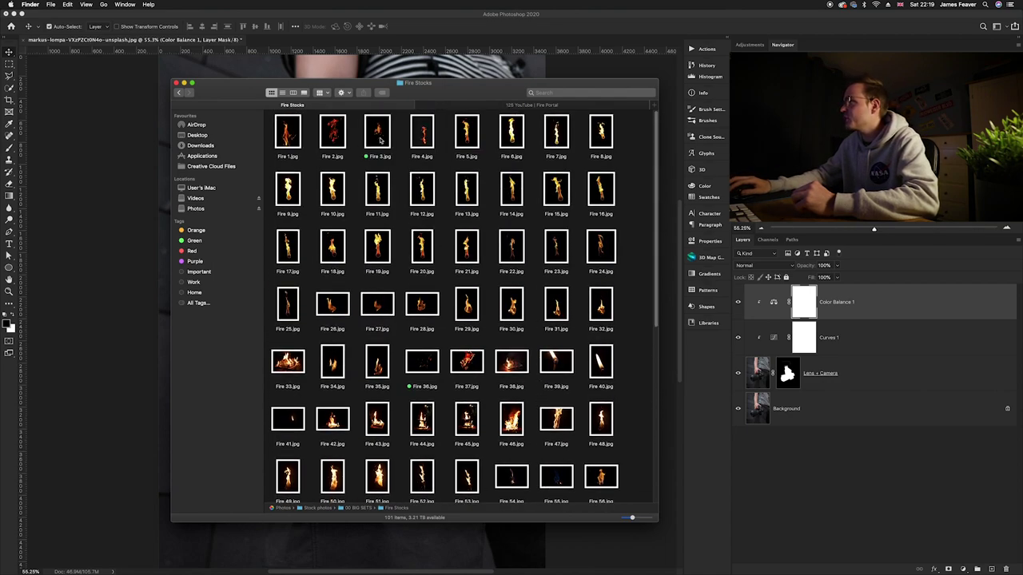
pyautogui.click(377, 134)
pyautogui.press('space')
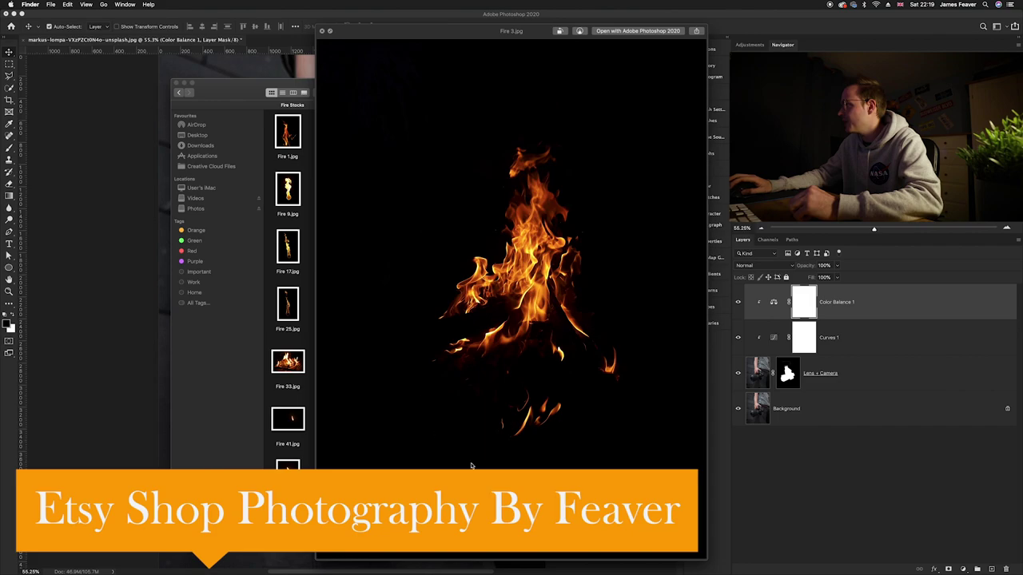
pyautogui.press('space')
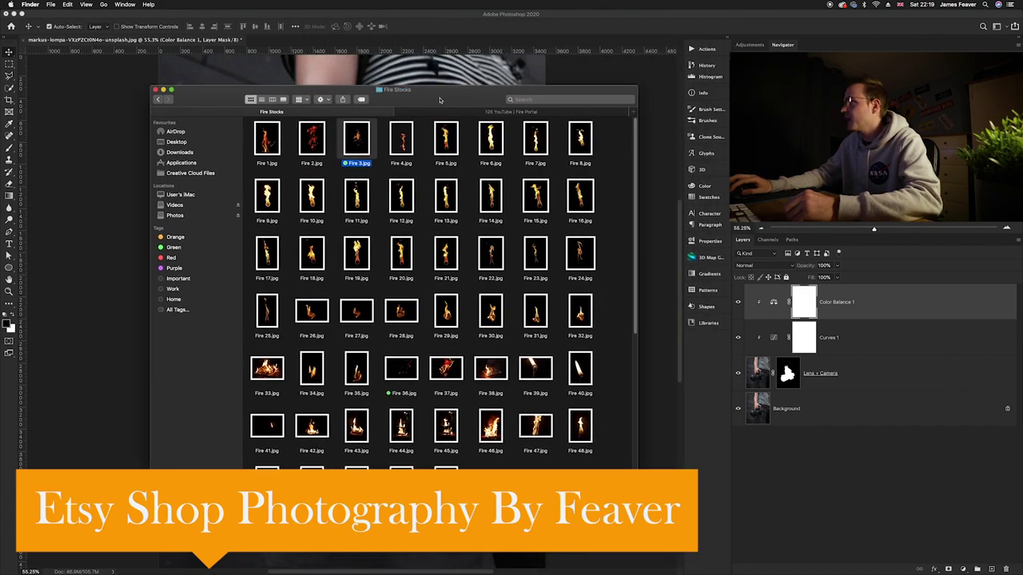
# Place Fire 3.jpg in the photo above the Color Balance layer at 100% and set its blend mode to Screen
pyautogui.press('super+Tab')
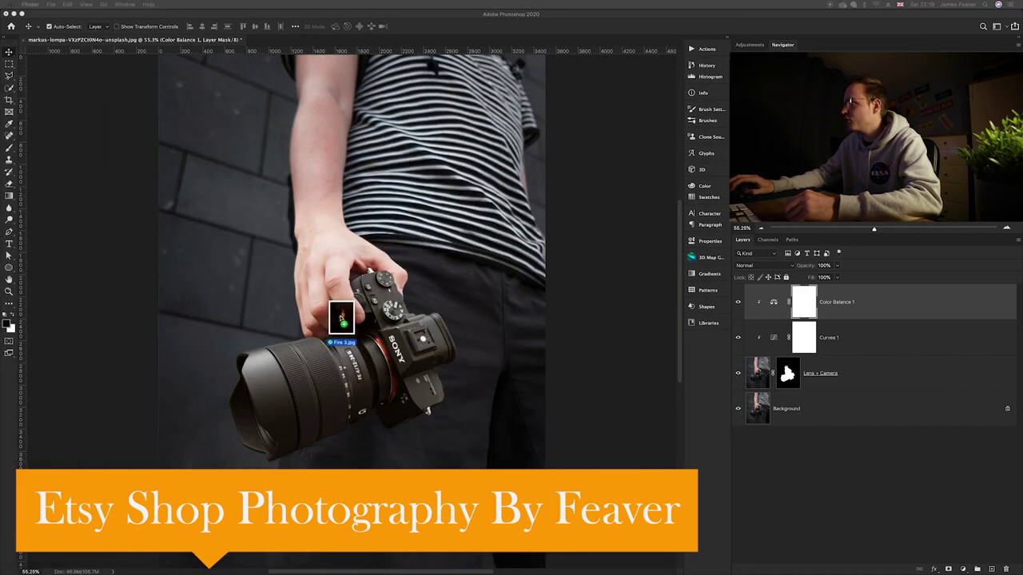
pyautogui.click(338, 320)
pyautogui.press('super+t')
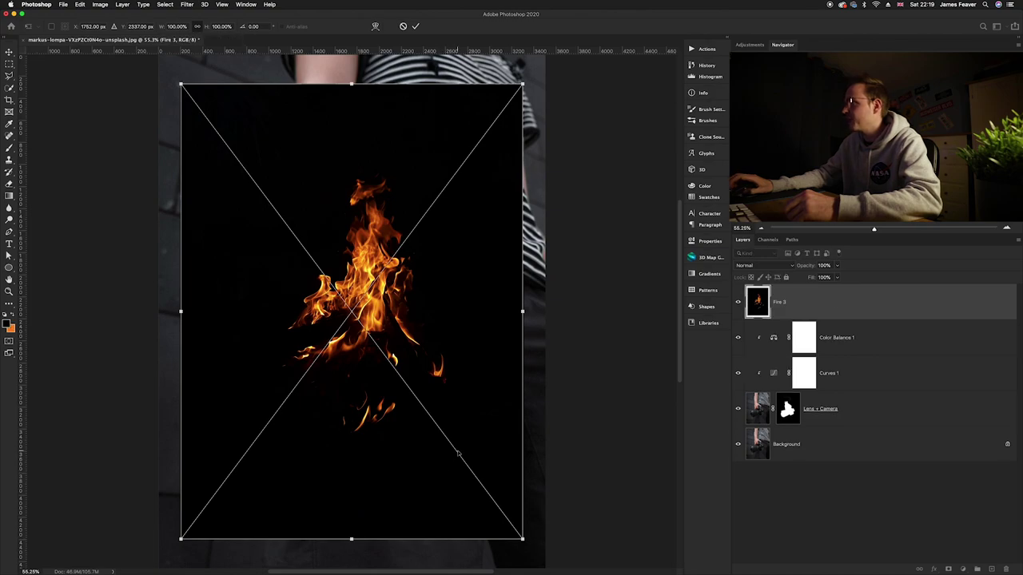
pyautogui.press('Return')
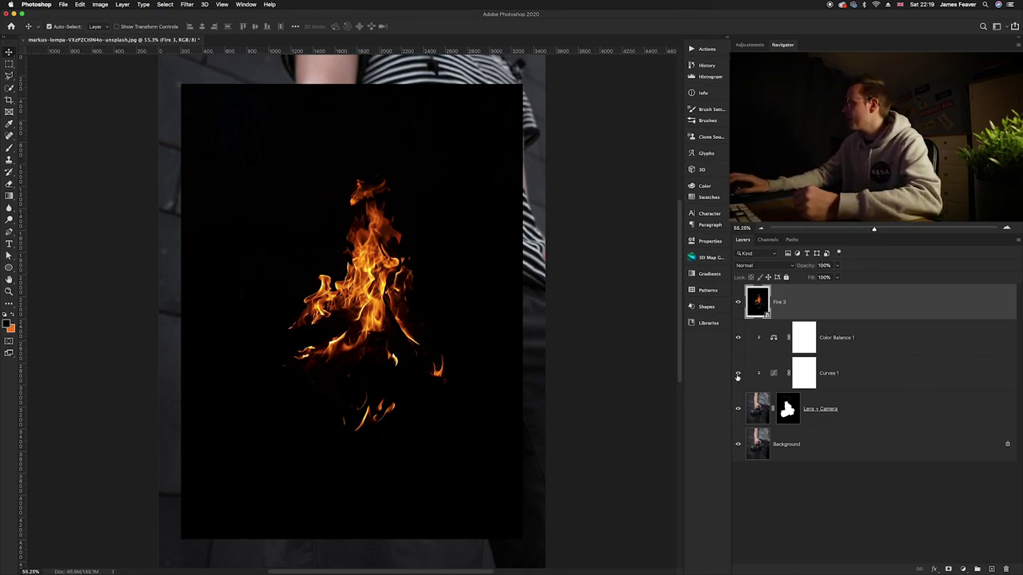
pyautogui.click(752, 268)
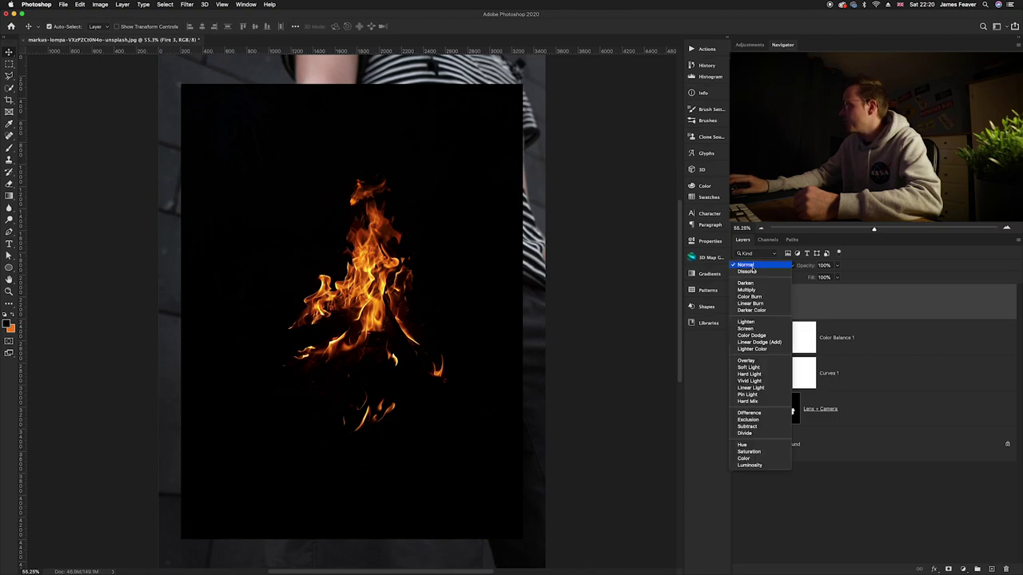
pyautogui.click(749, 330)
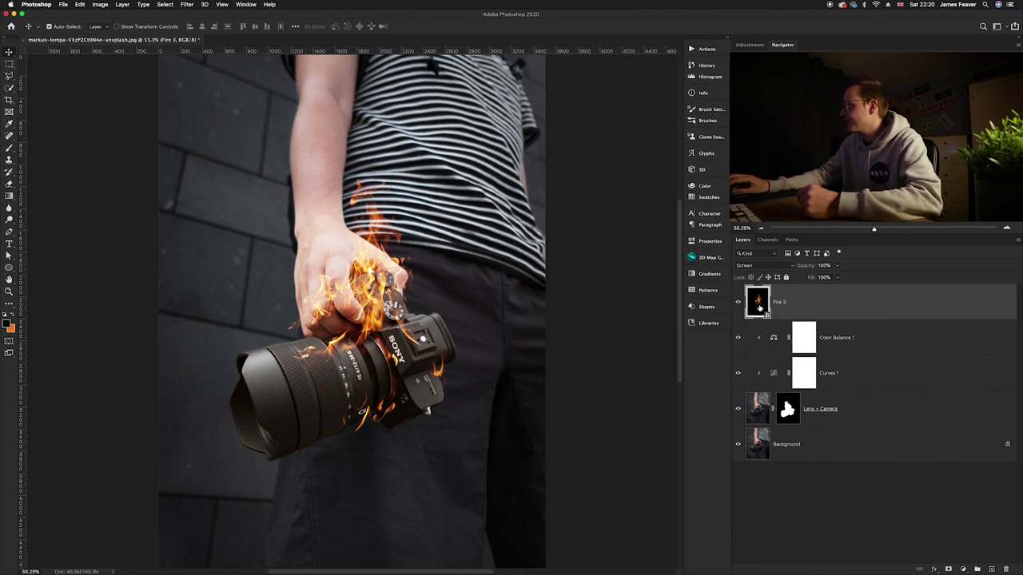
# Free-transform the Fire 3 layer, scaling it to about 129%, rotating it slightly counterclockwise and positioning the flames over the hand and lens
pyautogui.press('super+t')
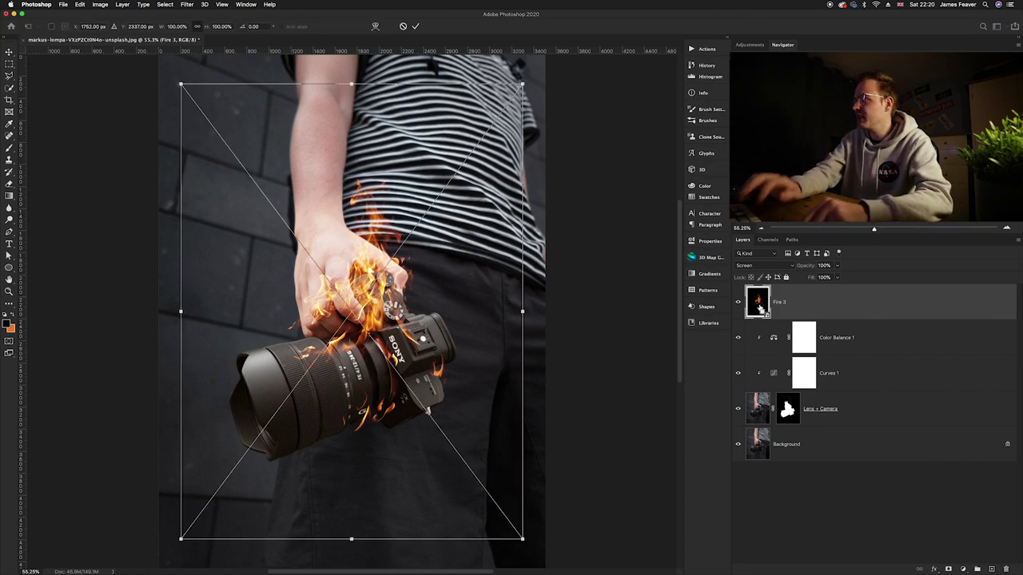
pyautogui.click(80, 4)
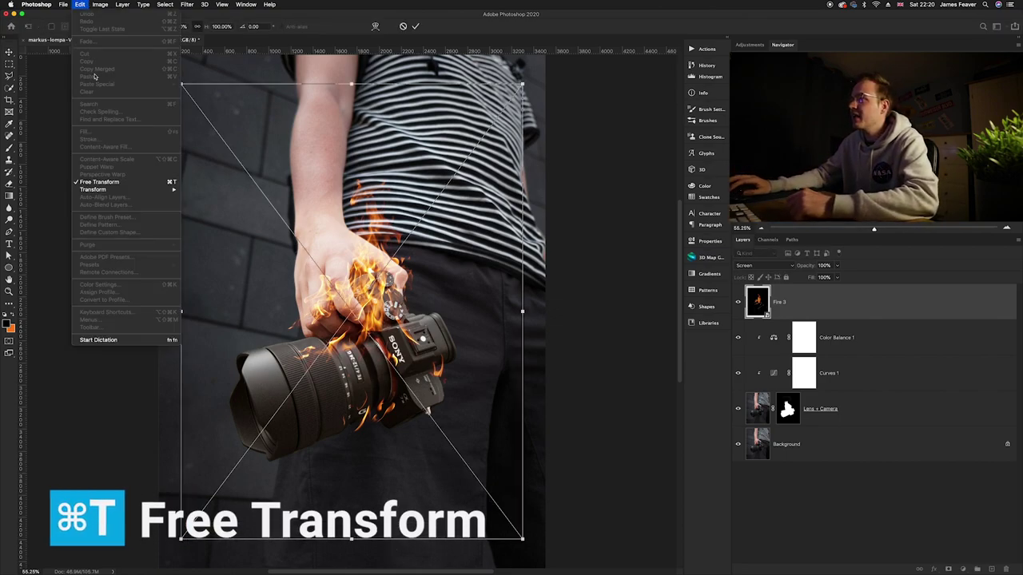
pyautogui.click(93, 185)
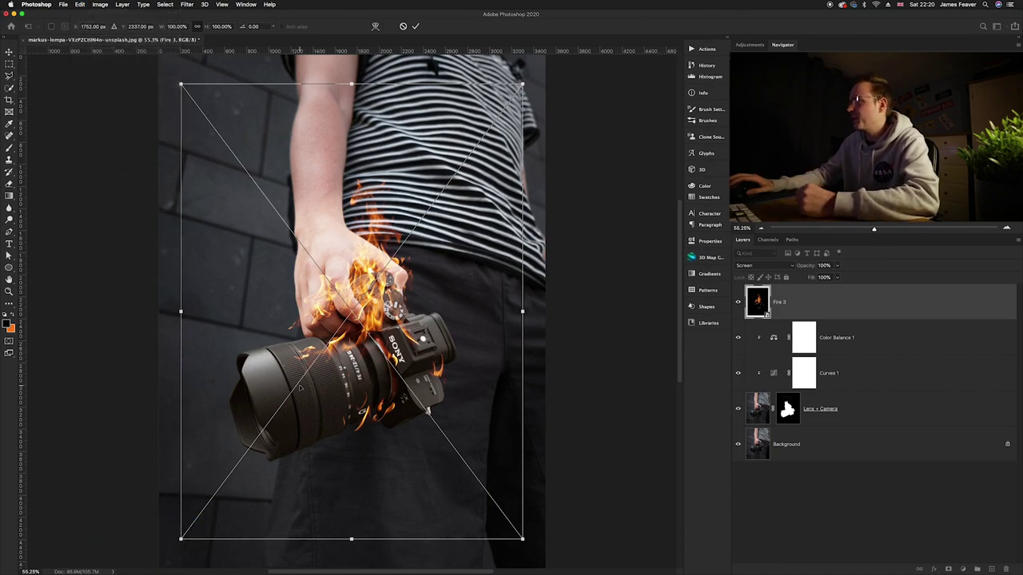
pyautogui.moveTo(542, 298); pyautogui.dragTo(439, 354)
pyautogui.moveTo(563, 318); pyautogui.dragTo(559, 349)
pyautogui.moveTo(473, 262); pyautogui.dragTo(492, 278)
pyautogui.moveTo(565, 256); pyautogui.dragTo(566, 262)
pyautogui.moveTo(490, 248); pyautogui.dragTo(501, 253)
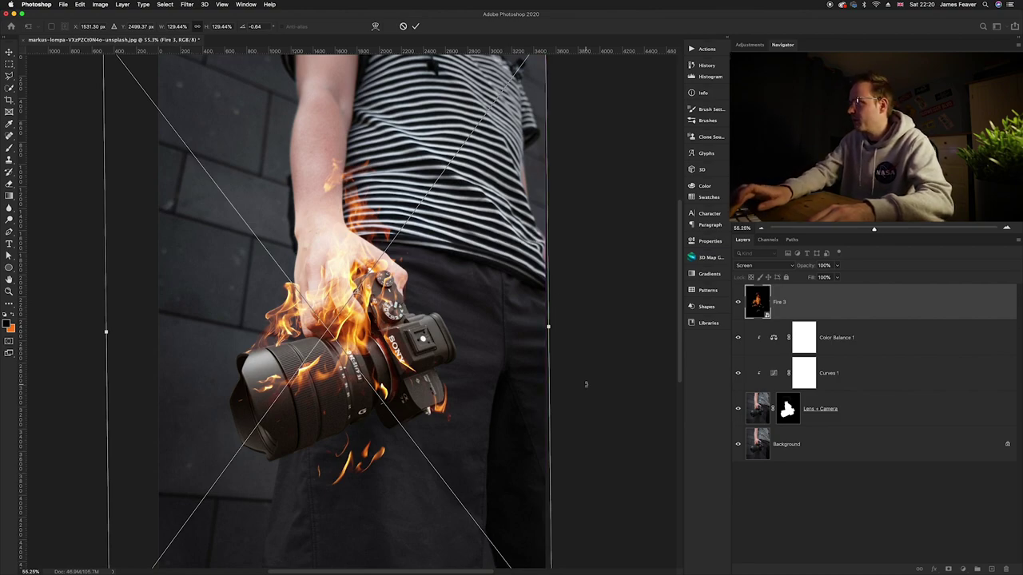
pyautogui.press('Return')
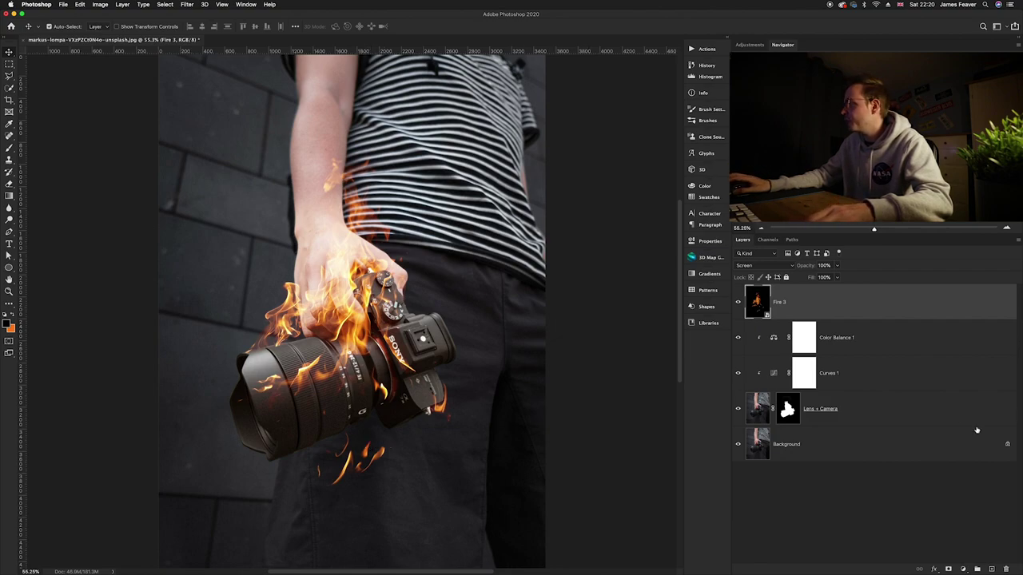
# Add a layer mask to Fire 3 and paint black at 100% flow over the stray flames below the lens and camera
pyautogui.click(948, 569)
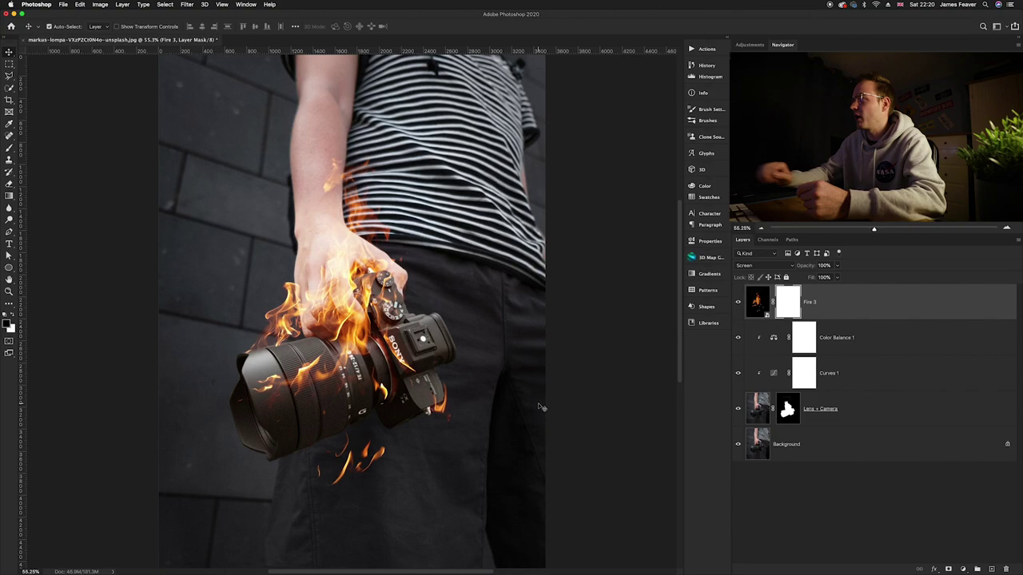
pyautogui.press('b')
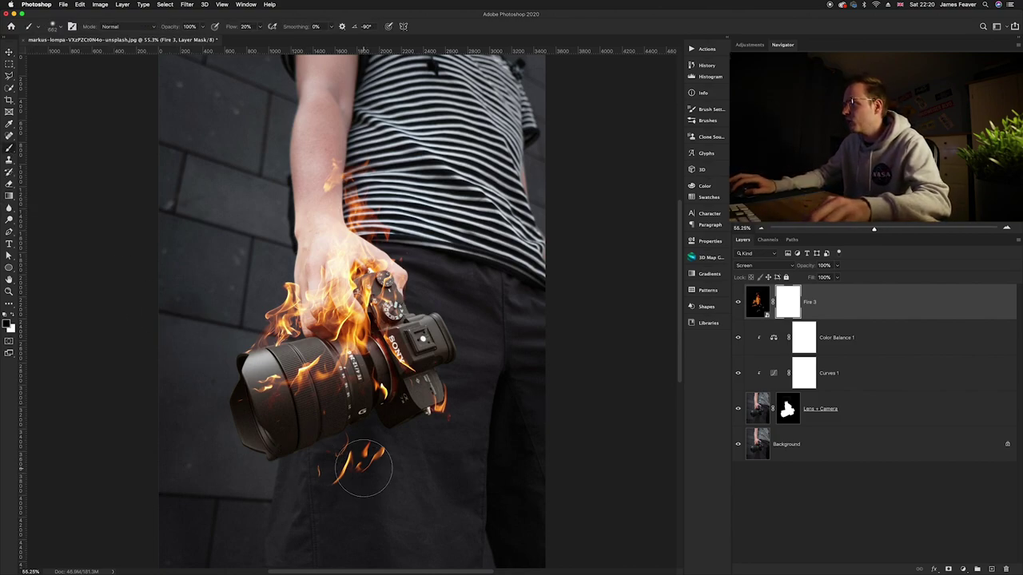
pyautogui.moveTo(390, 473); pyautogui.dragTo(361, 445)
pyautogui.moveTo(232, 27); pyautogui.dragTo(246, 28)
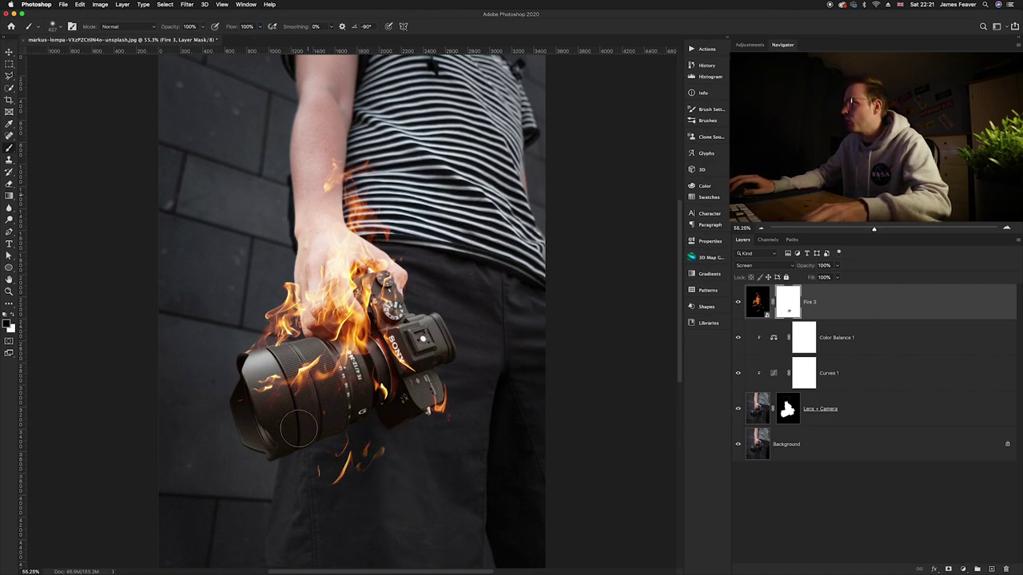
pyautogui.moveTo(343, 472)
pyautogui.mouseDown()
pyautogui.moveTo(334, 467)
pyautogui.moveTo(351, 431)
pyautogui.moveTo(364, 462)
pyautogui.moveTo(444, 417)
pyautogui.moveTo(439, 399)
pyautogui.moveTo(449, 411)
pyautogui.moveTo(440, 414)
pyautogui.moveTo(455, 420)
pyautogui.mouseUp()
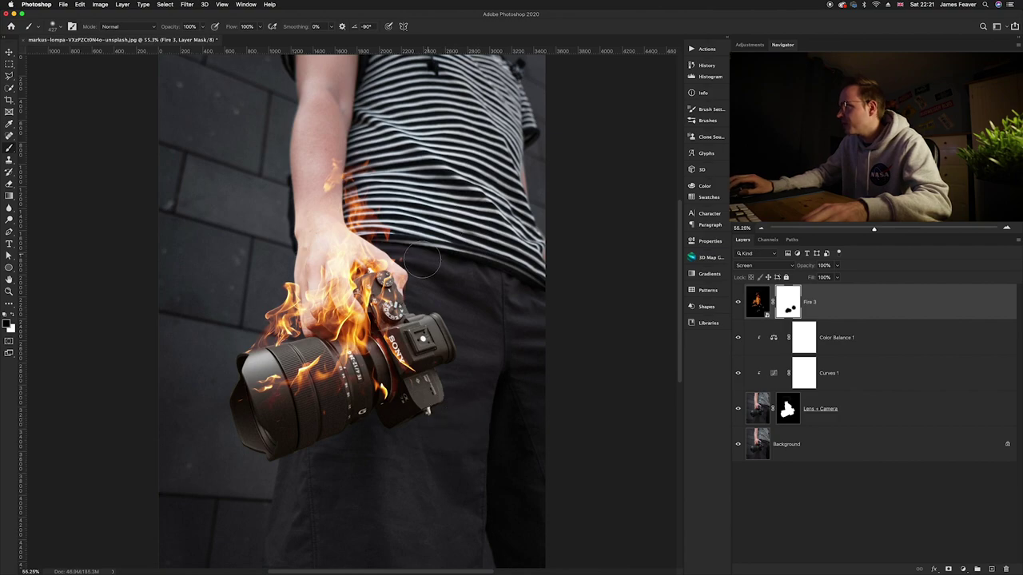
# Mask out the small leftover flame beside the hand near the waistband on the Fire 3 mask, and check the whole image
pyautogui.scroll(2, 427, 255)
pyautogui.scroll(3, 428, 255)
pyautogui.moveTo(418, 255); pyautogui.dragTo(354, 235)
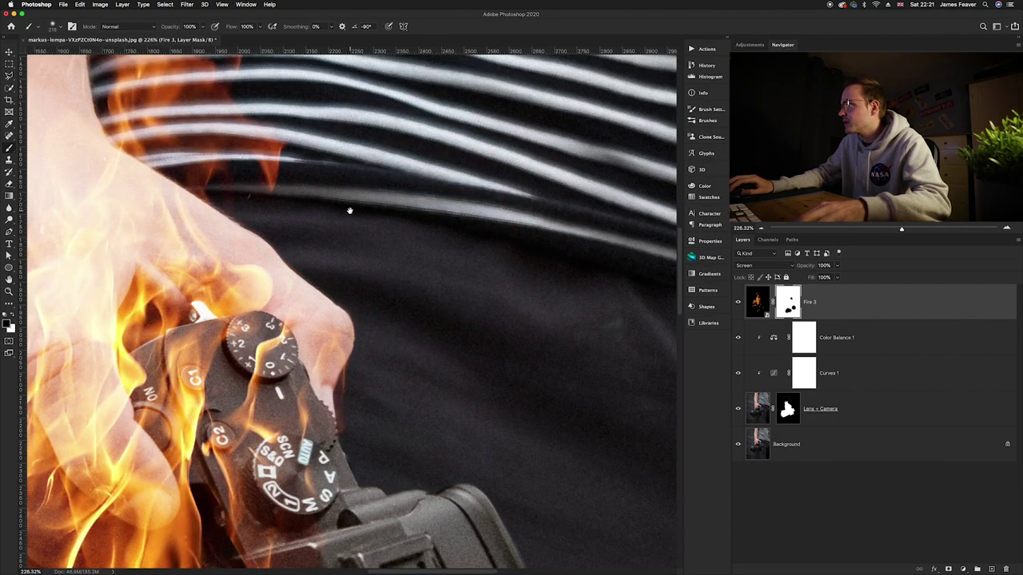
pyautogui.moveTo(349, 210); pyautogui.dragTo(535, 345)
pyautogui.scroll(-5, 535, 345)
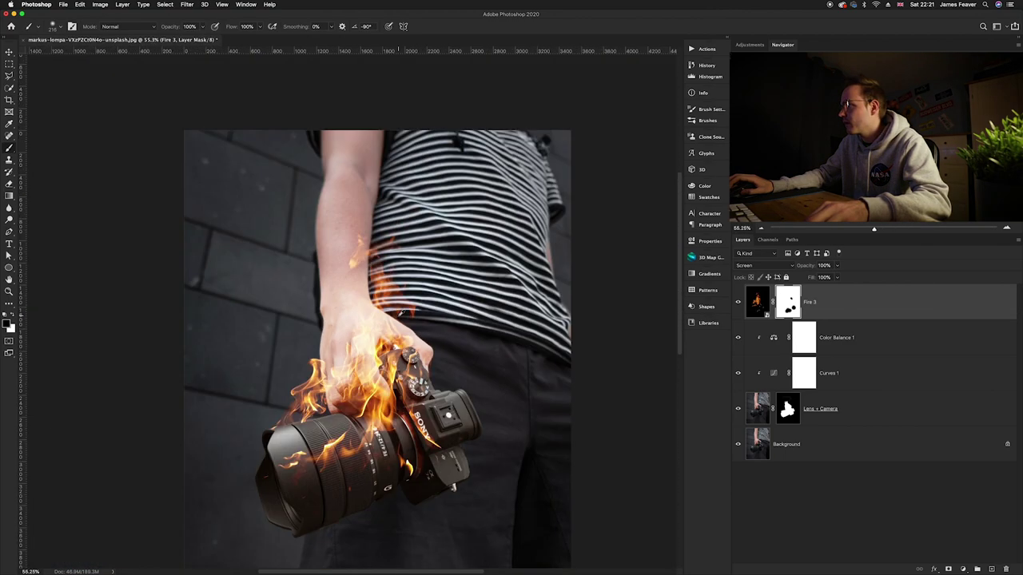
pyautogui.moveTo(431, 395); pyautogui.dragTo(405, 334)
pyautogui.click(9, 53)
pyautogui.click(103, 217)
pyautogui.moveTo(375, 427); pyautogui.dragTo(370, 397)
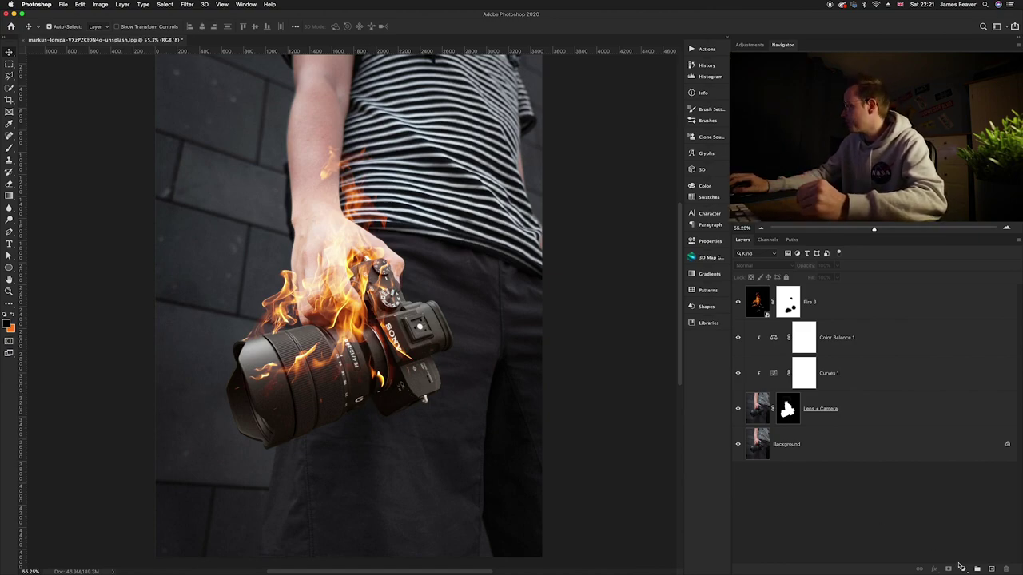
# Add a Gradient Map adjustment layer and place it directly below the Fire 3 layer
pyautogui.click(963, 569)
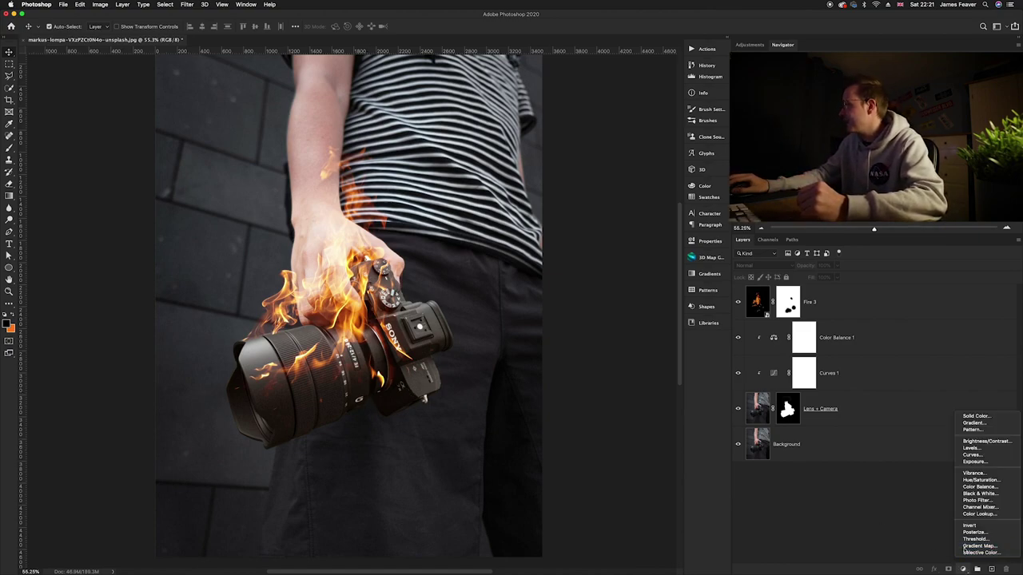
pyautogui.click(965, 550)
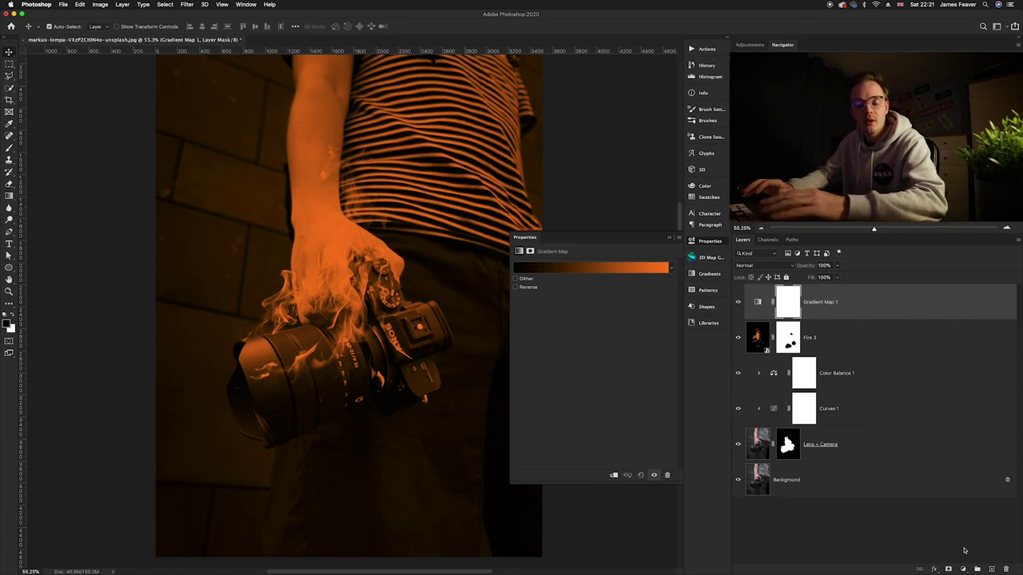
pyautogui.moveTo(759, 302); pyautogui.dragTo(762, 350)
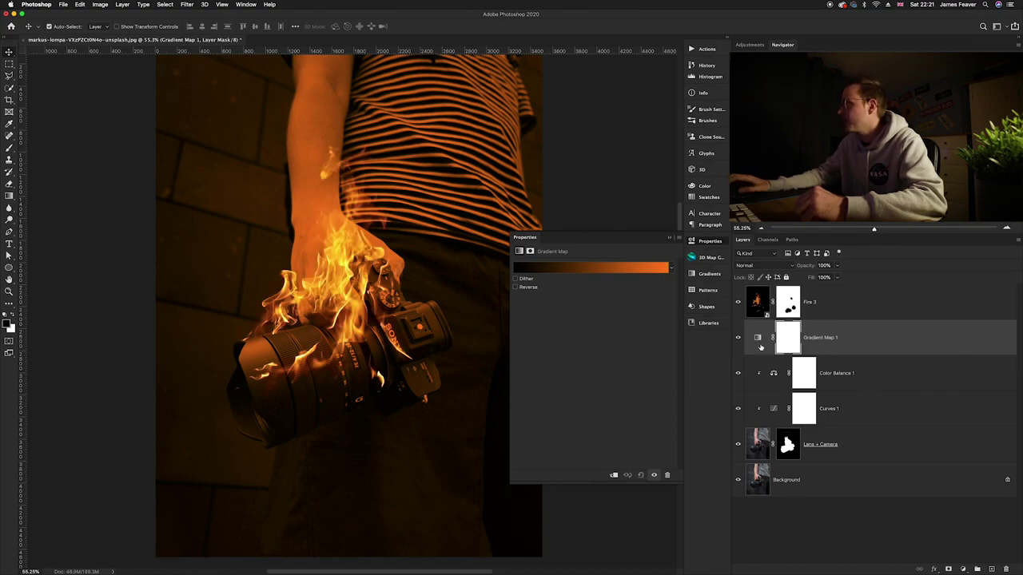
# Set the Gradient Map's dark stop at location 0% to a very dark brown, 231100
pyautogui.click(593, 269)
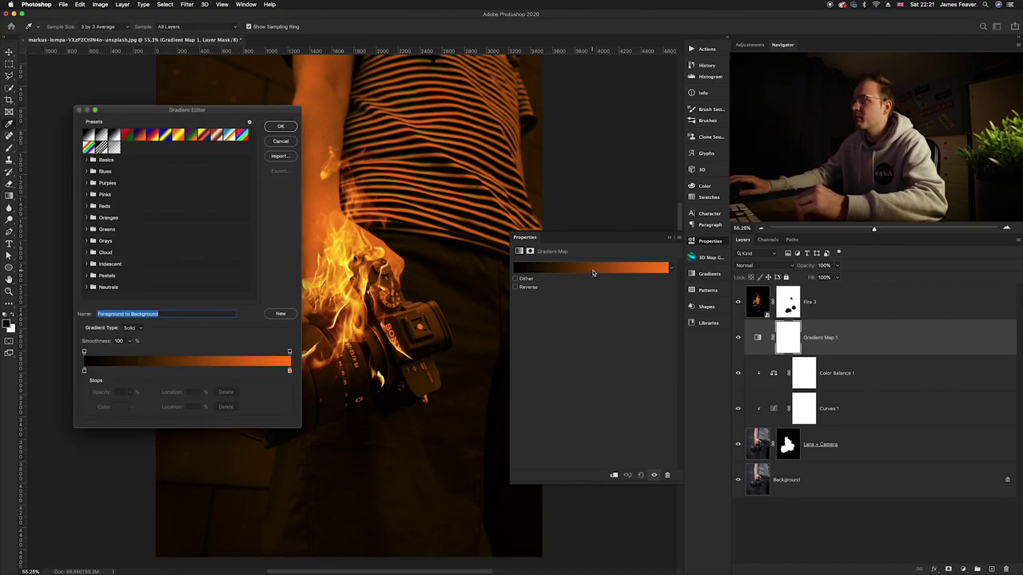
pyautogui.click(84, 370)
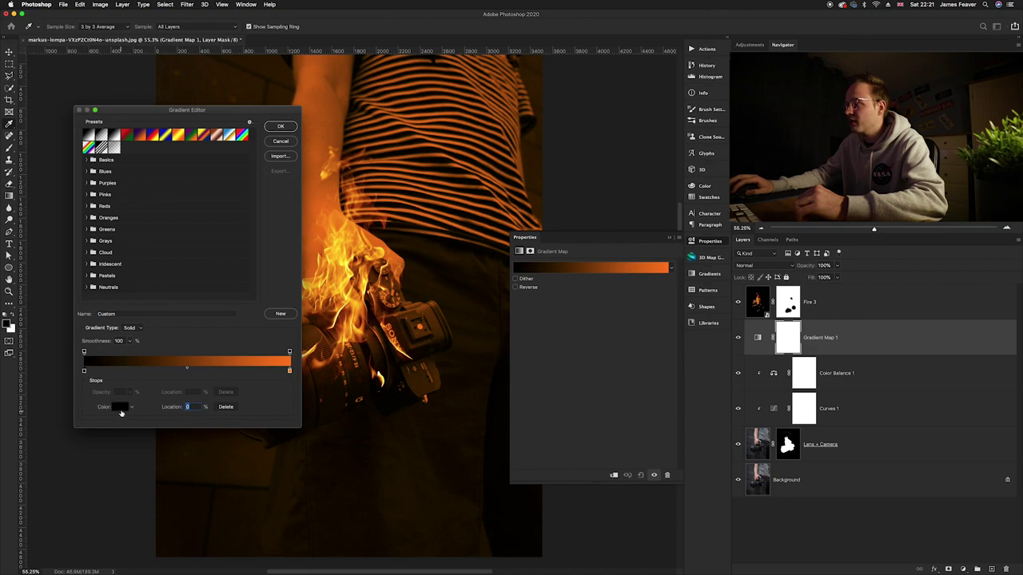
pyautogui.click(120, 406)
pyautogui.click(571, 392)
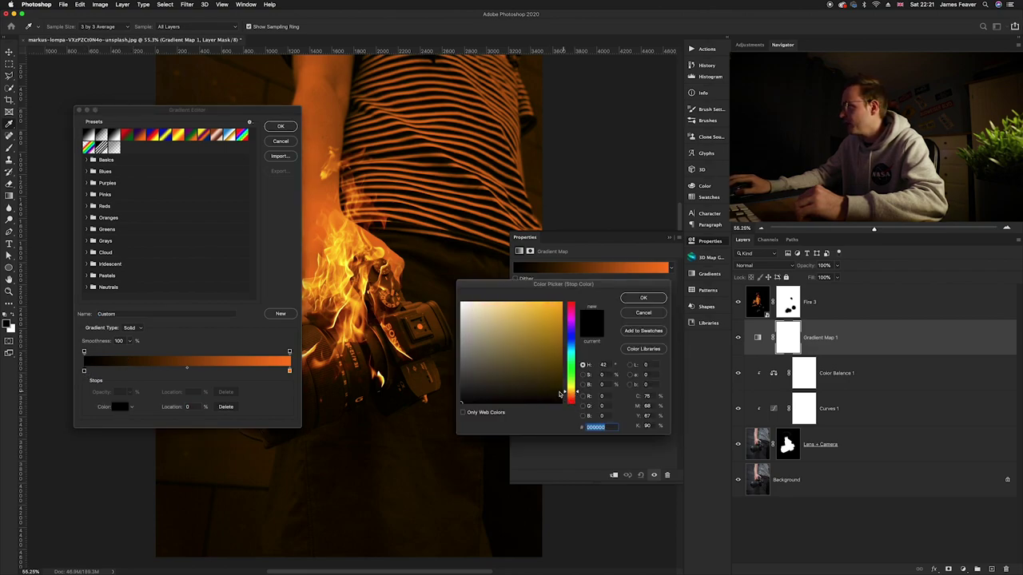
pyautogui.click(562, 391)
pyautogui.click(571, 395)
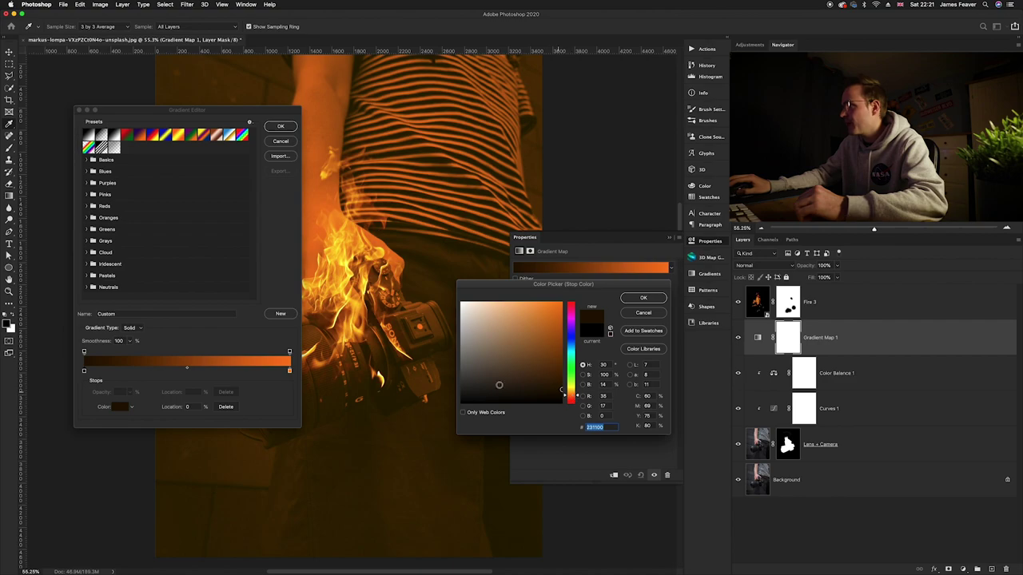
pyautogui.click(643, 298)
# Add a middle colour stop to the gradient at location 50% and colour it orange, ff7e00
pyautogui.click(290, 373)
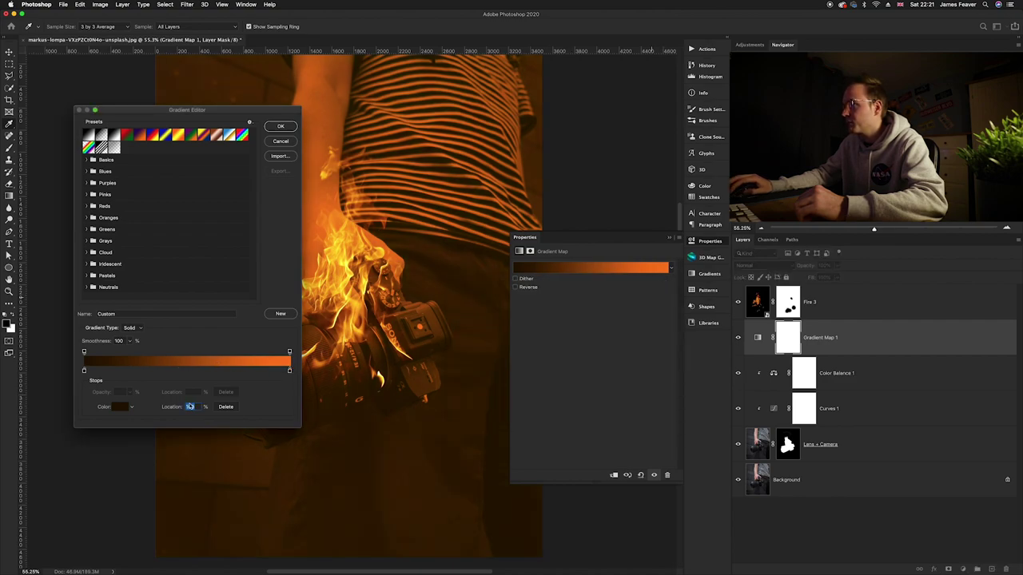
pyautogui.write('50')
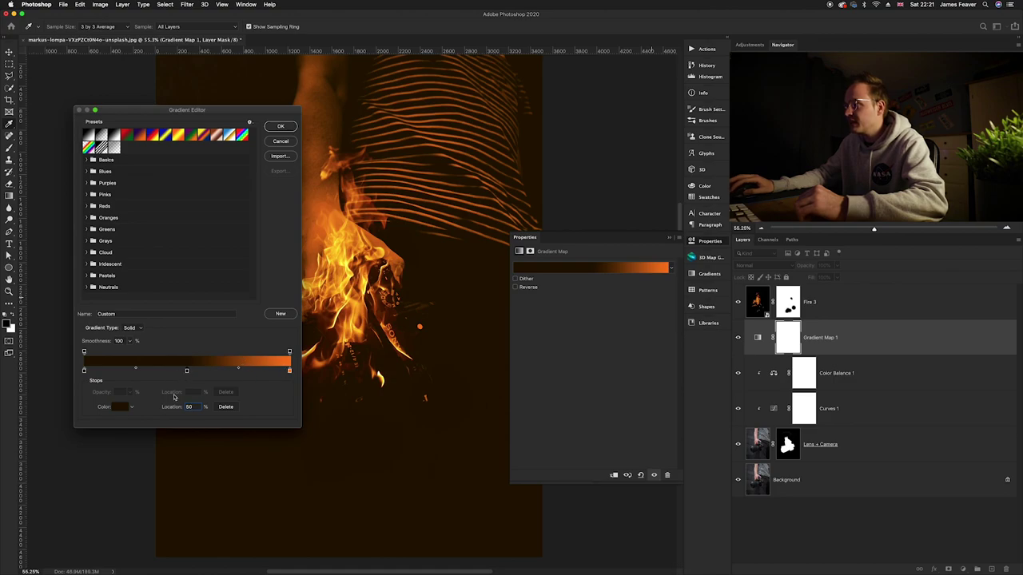
pyautogui.click(120, 407)
pyautogui.click(609, 270)
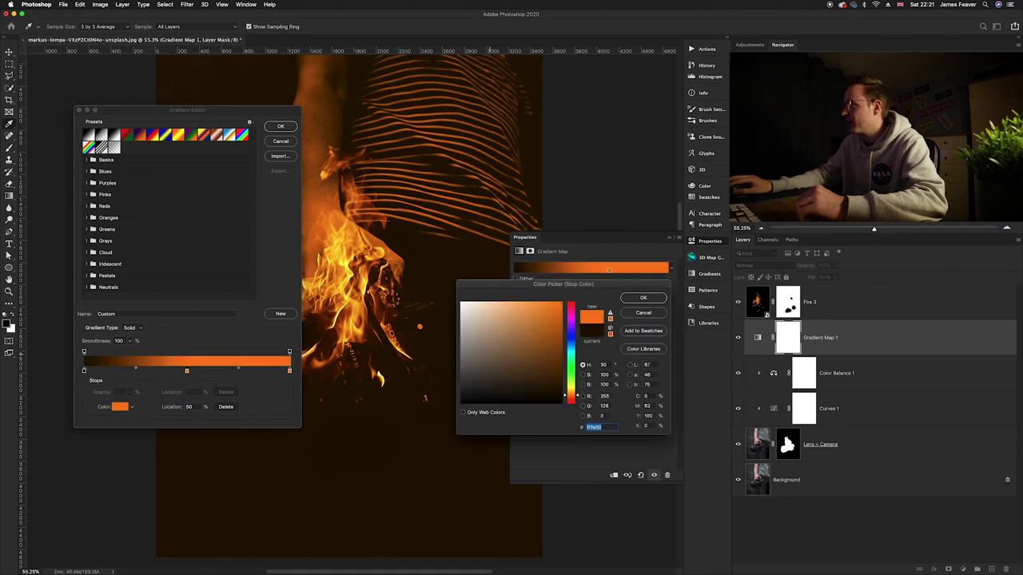
pyautogui.click(643, 297)
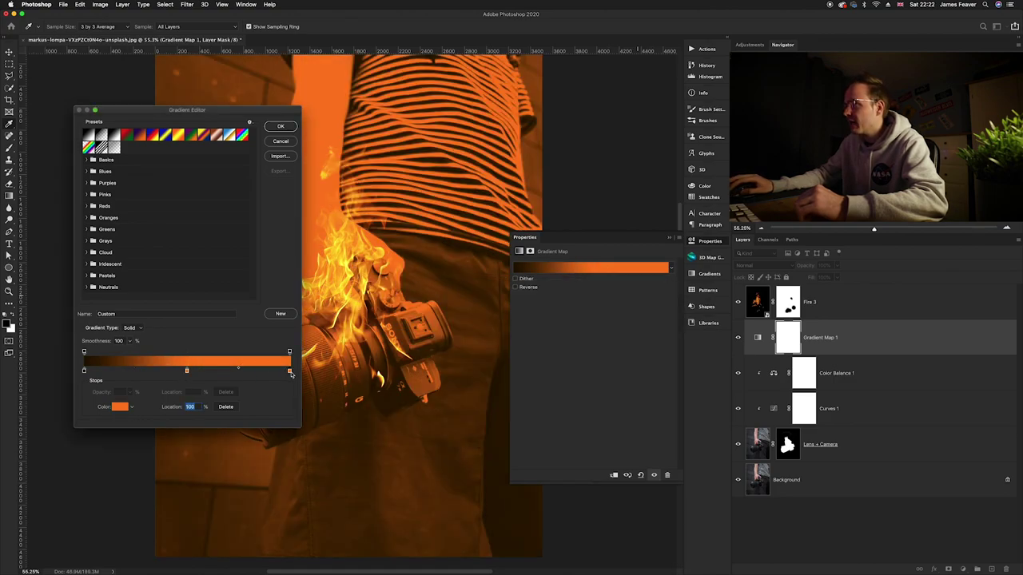
# Colour the gradient's end stop at 100% a pale peach, ffd7af, and apply the edited gradient
pyautogui.click(120, 407)
pyautogui.click(496, 267)
pyautogui.click(492, 303)
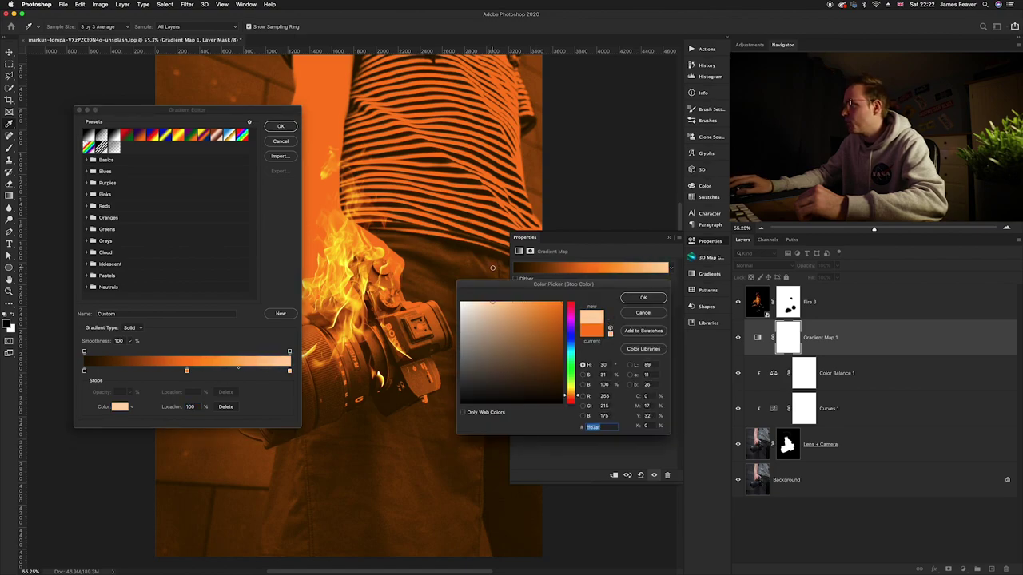
pyautogui.click(635, 302)
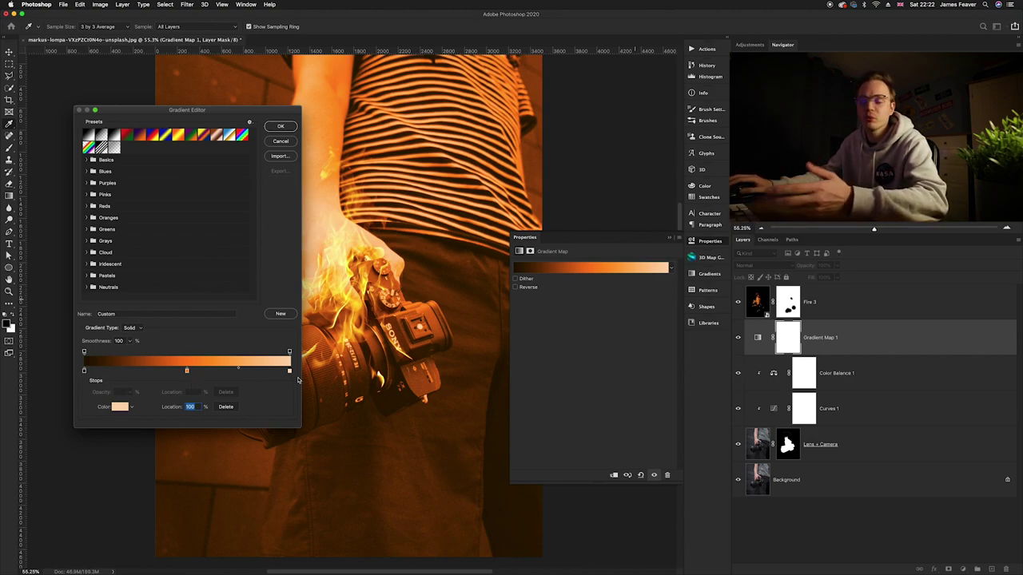
pyautogui.click(280, 128)
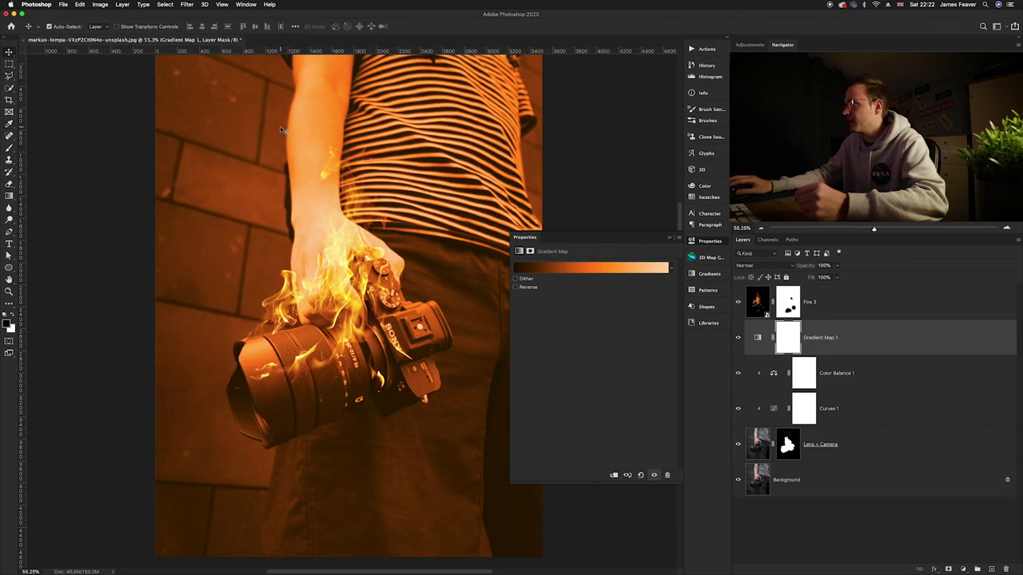
# Set the Gradient Map layer's blend mode to Screen and invert its mask to black
pyautogui.click(777, 268)
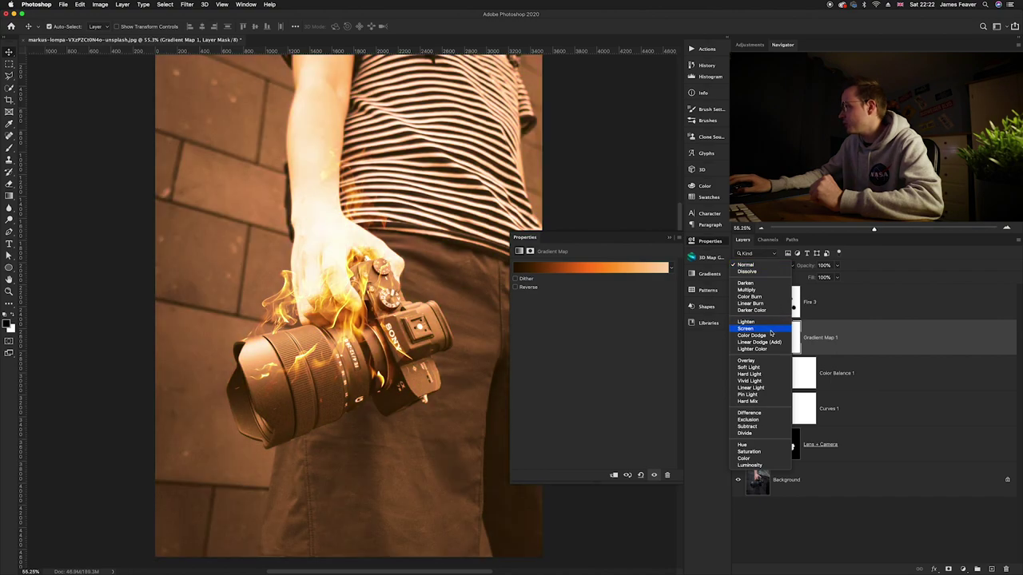
pyautogui.click(771, 329)
pyautogui.click(806, 353)
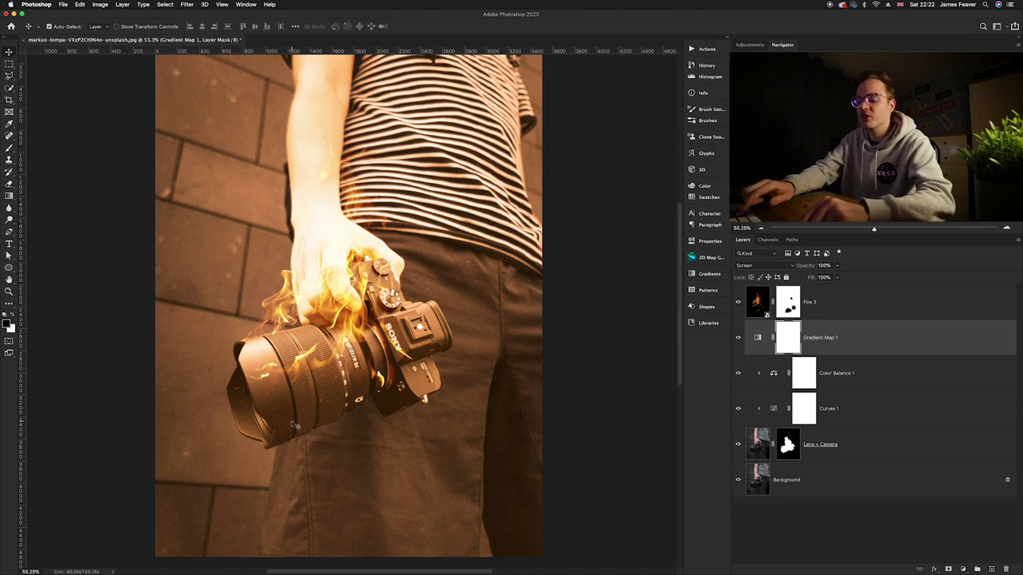
pyautogui.press('super+i')
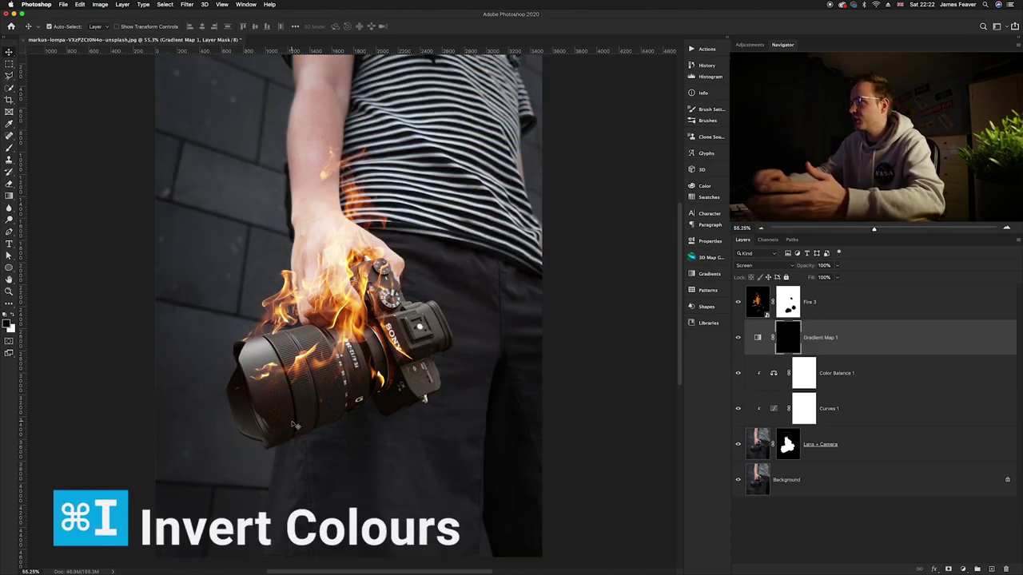
# Paint a warm glow around the camera, lens and hand on the Gradient Map mask with a large soft white brush at 20% flow
pyautogui.press('b')
pyautogui.moveTo(263, 354); pyautogui.dragTo(352, 355)
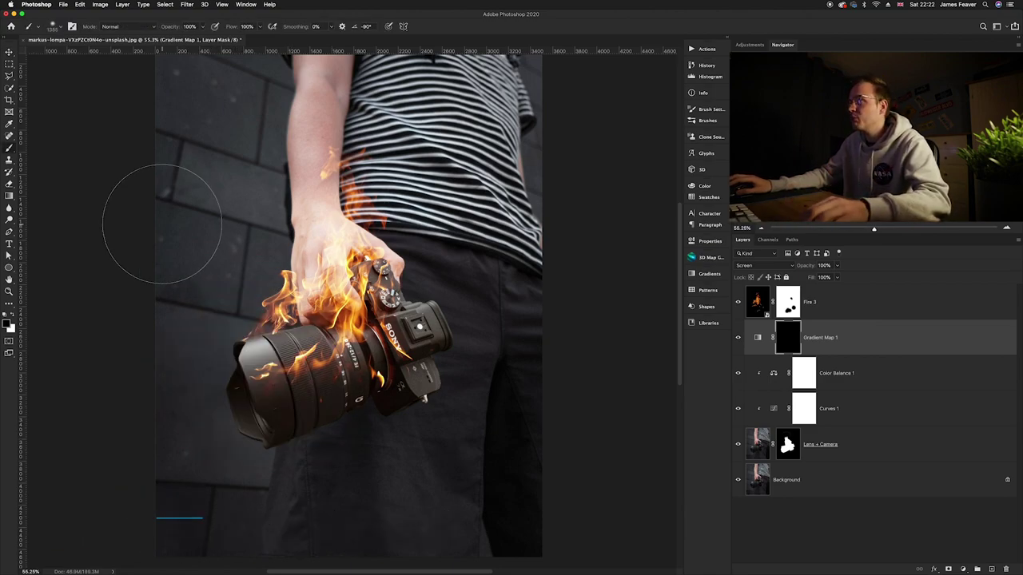
pyautogui.click(245, 26)
pyautogui.write('20')
pyautogui.press('Return')
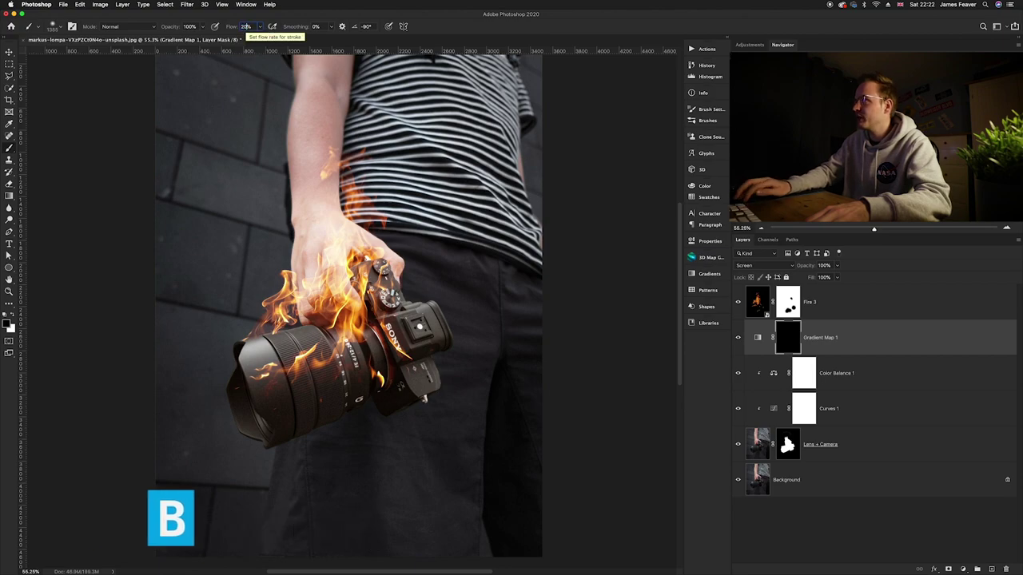
pyautogui.moveTo(350, 428)
pyautogui.mouseDown()
pyautogui.moveTo(419, 428)
pyautogui.moveTo(398, 428)
pyautogui.mouseUp()
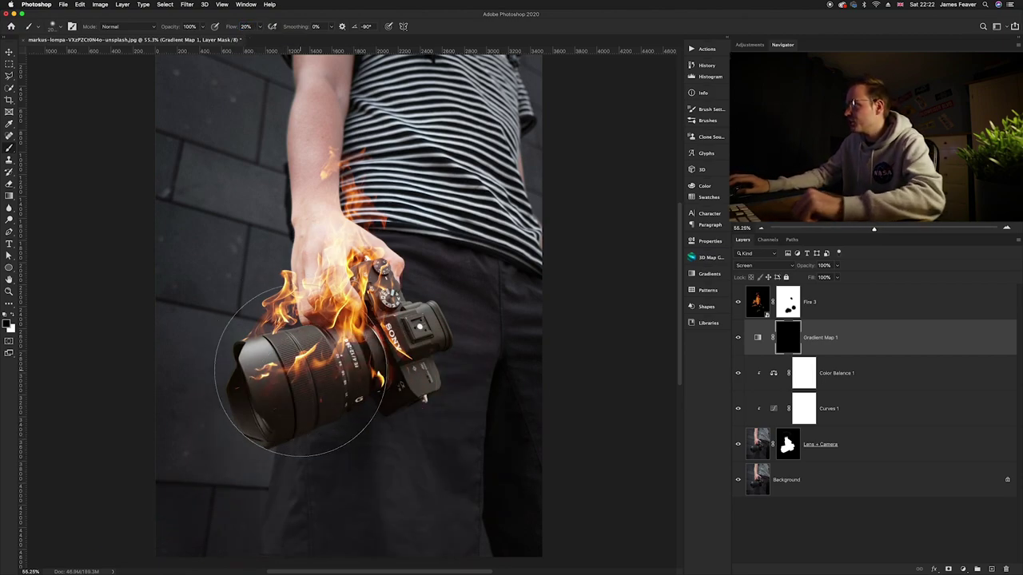
pyautogui.click(288, 368)
pyautogui.moveTo(363, 355)
pyautogui.mouseDown()
pyautogui.moveTo(354, 365)
pyautogui.moveTo(432, 343)
pyautogui.mouseUp()
pyautogui.moveTo(275, 244)
pyautogui.mouseDown()
pyautogui.moveTo(240, 229)
pyautogui.moveTo(217, 240)
pyautogui.mouseUp()
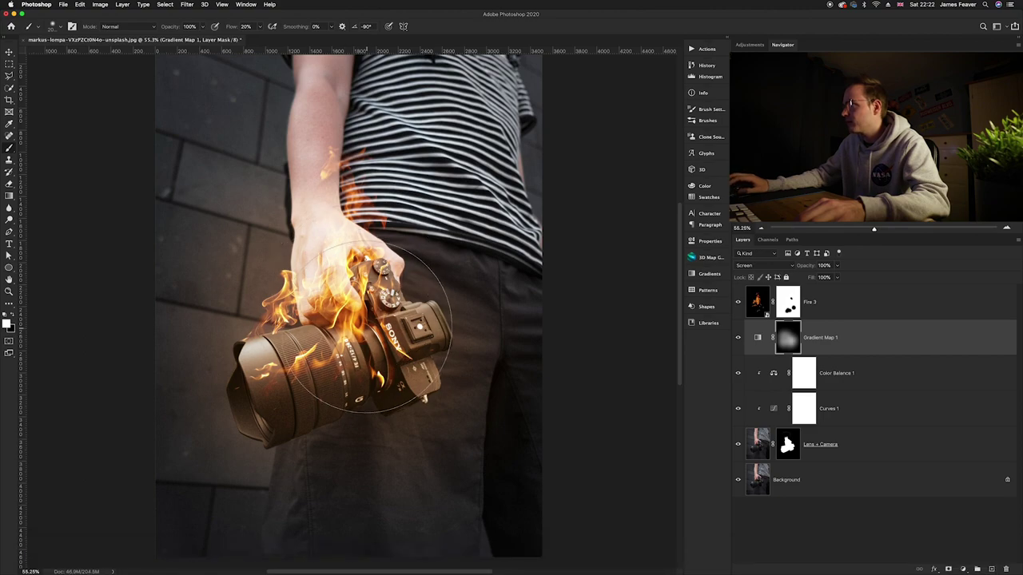
pyautogui.click(9, 52)
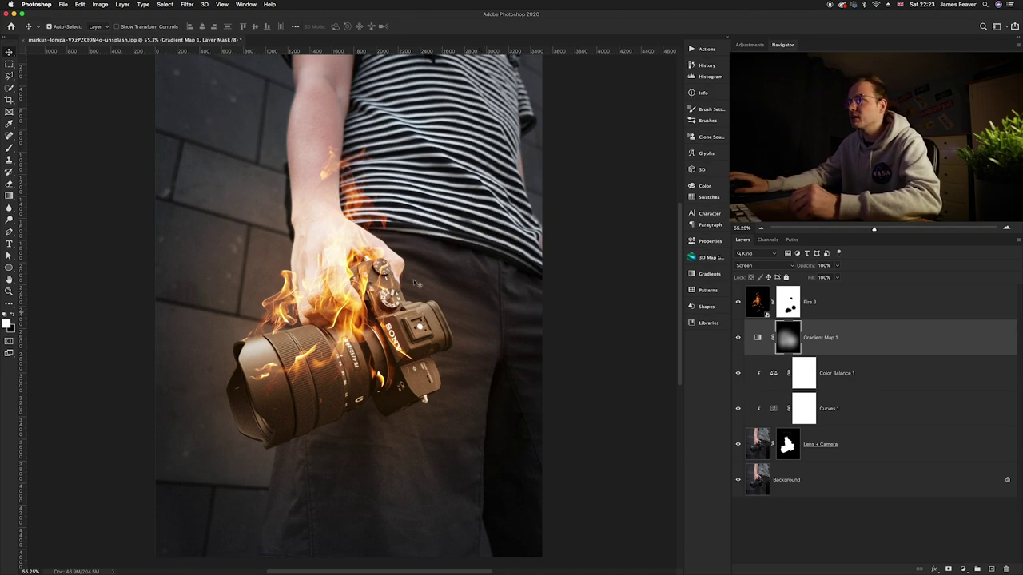
# Switch to Finder, preview Fire 36.jpg in the Fire Stocks folder, and place it into the burning camera composite above the Gradient Map layer
pyautogui.press('super+Tab')
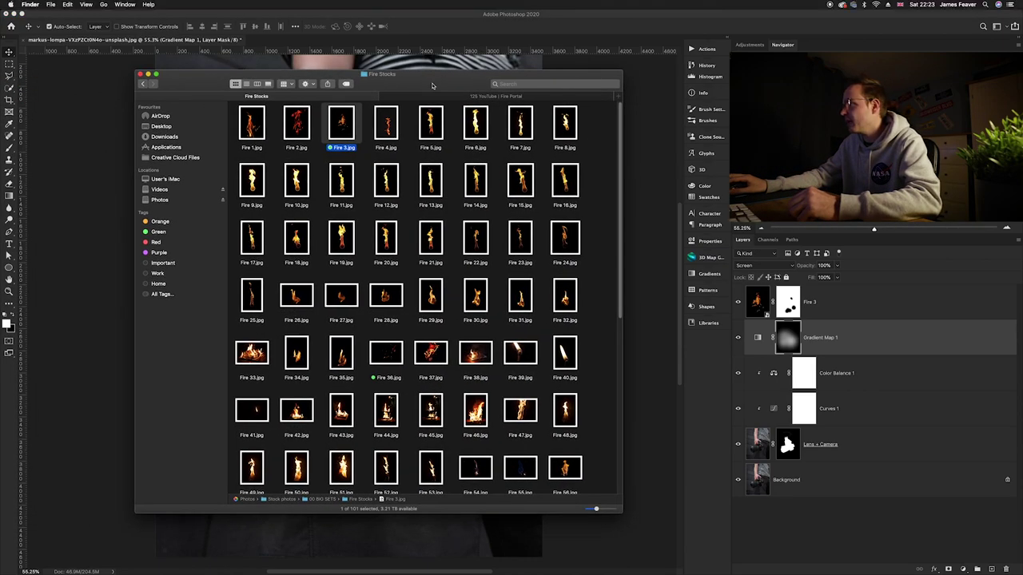
pyautogui.scroll(-2, 397, 345)
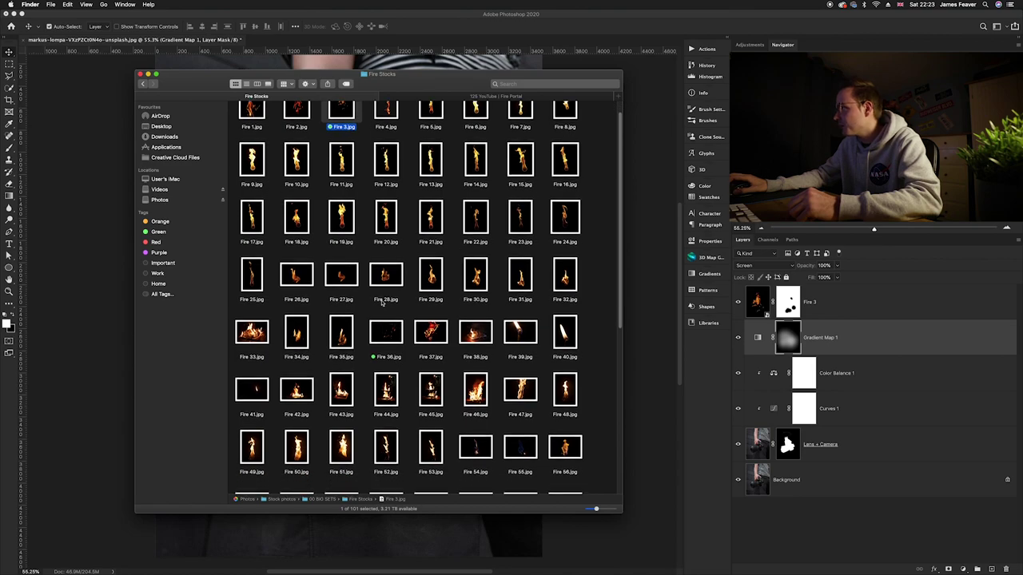
pyautogui.click(388, 330)
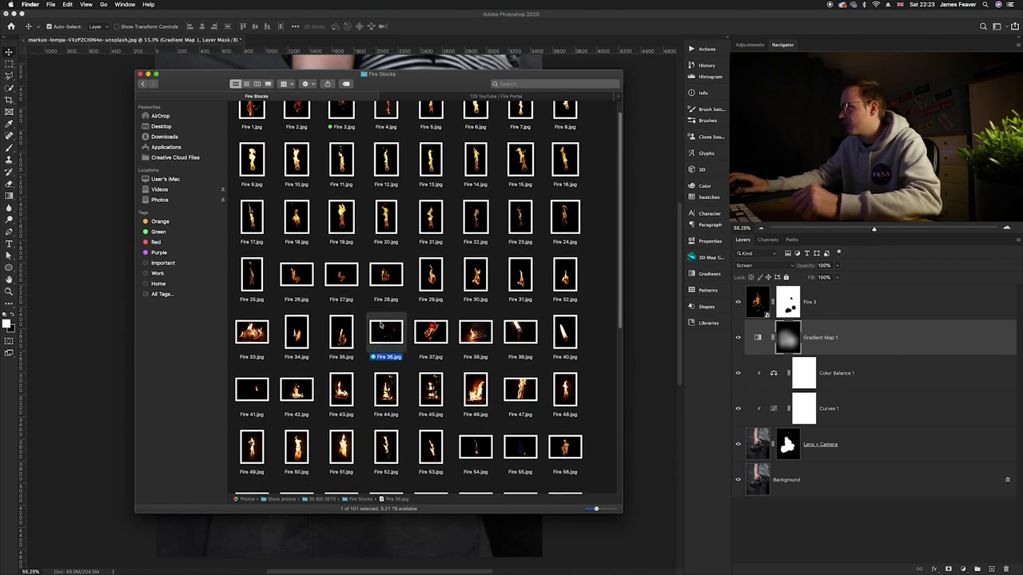
pyautogui.press('space')
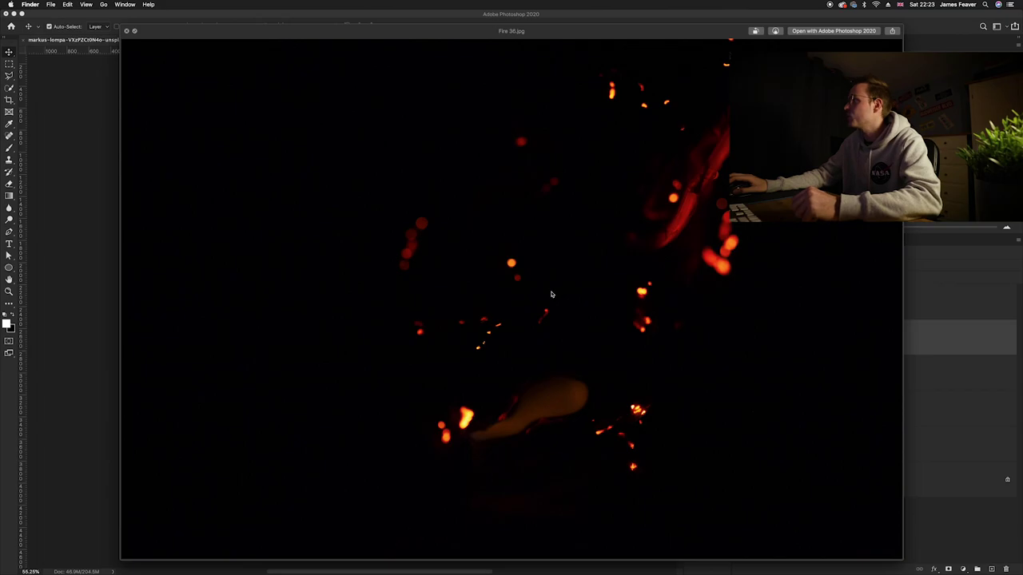
pyautogui.press('space')
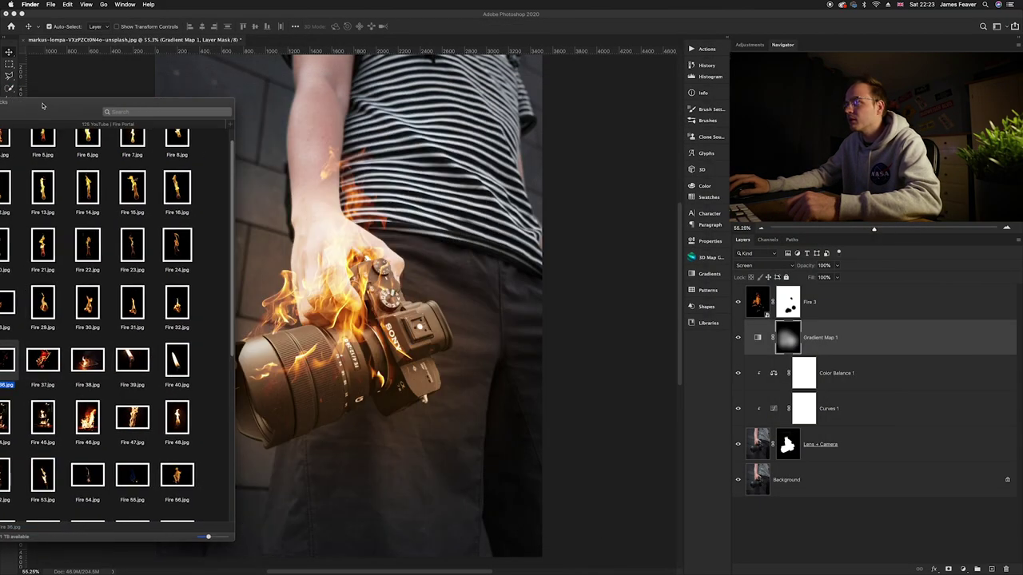
pyautogui.moveTo(208, 360); pyautogui.dragTo(240, 346)
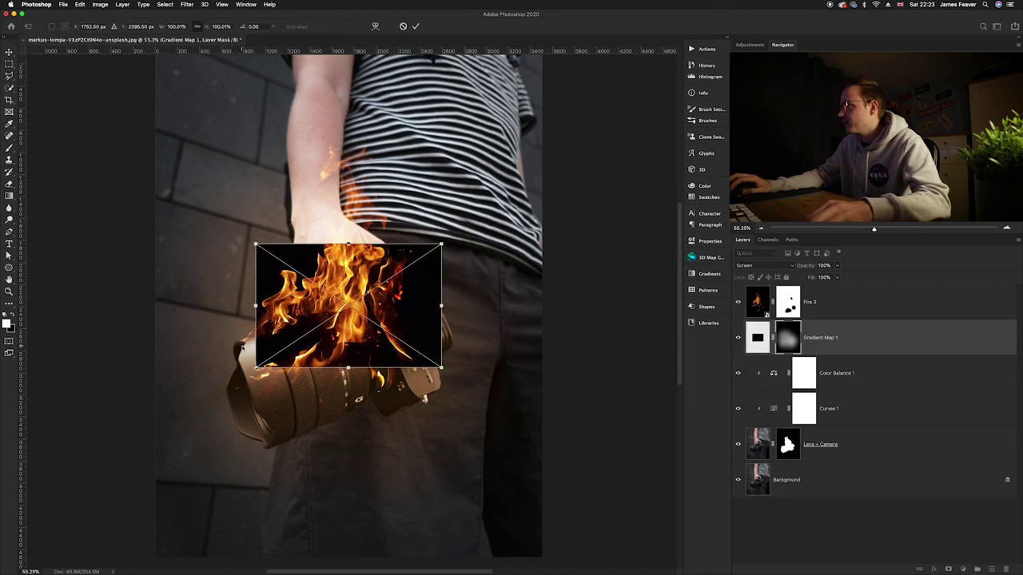
# Scale the placed Fire 36 image to about 257%, rotate it about -16° over the camera, and set its blend mode to Screen
pyautogui.moveTo(435, 318); pyautogui.dragTo(570, 155)
pyautogui.moveTo(516, 178); pyautogui.dragTo(490, 233)
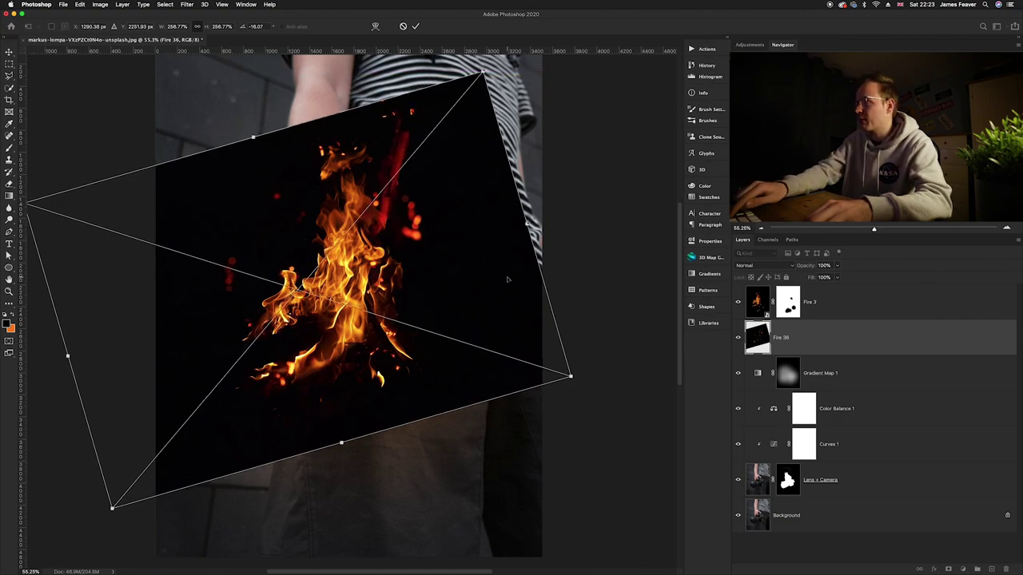
pyautogui.press('Return')
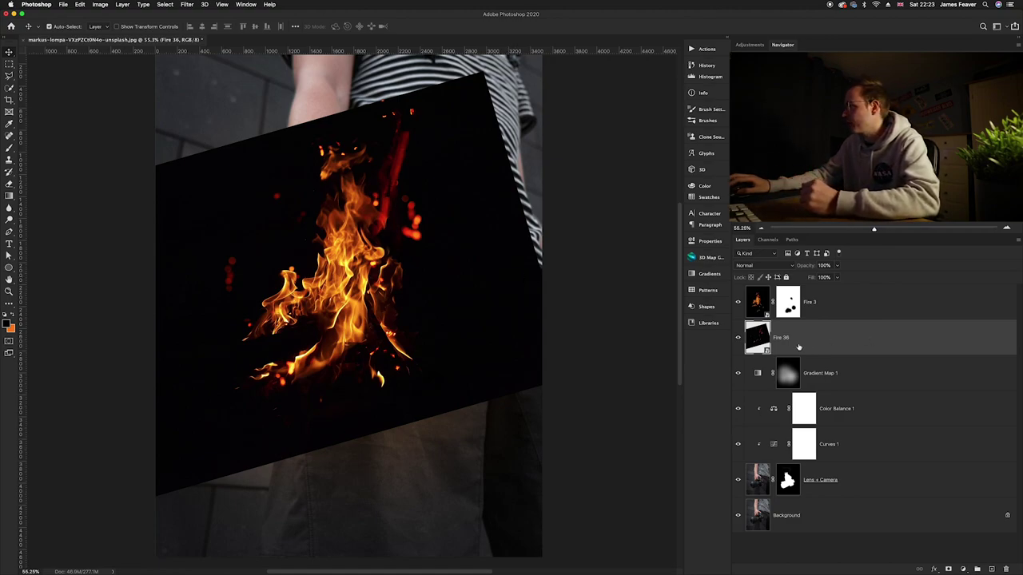
pyautogui.click(754, 266)
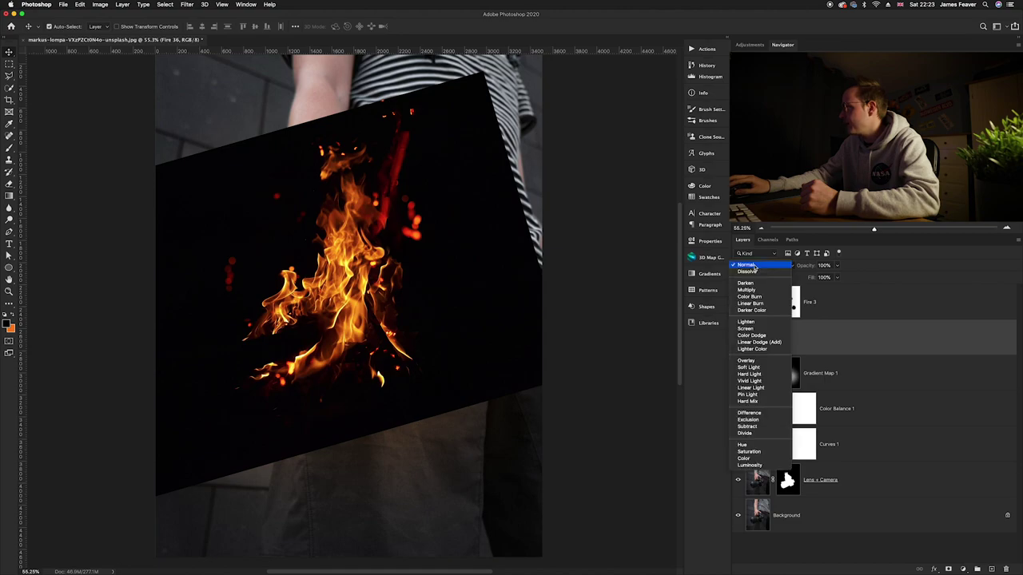
pyautogui.click(752, 330)
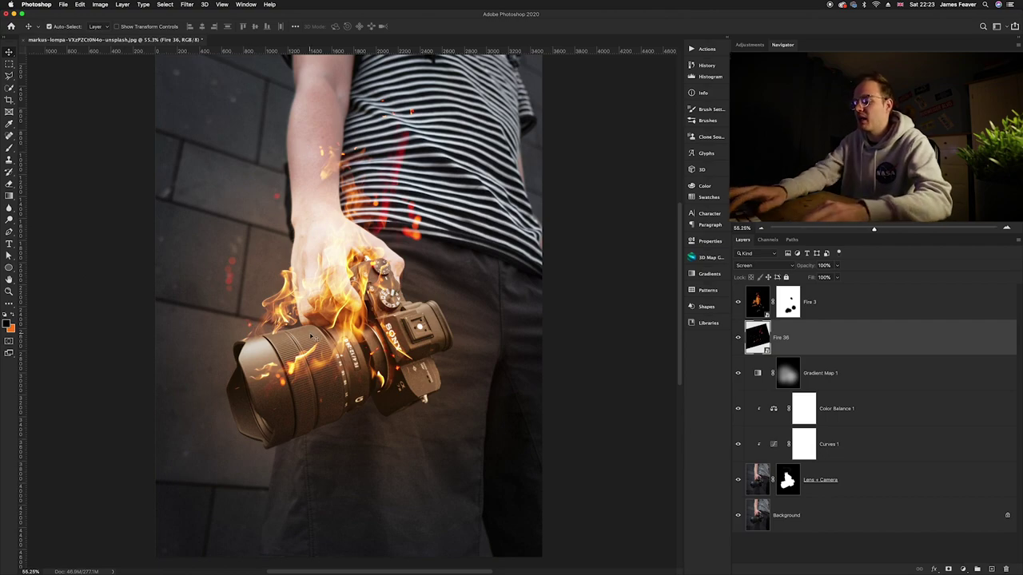
pyautogui.press('super+minus')
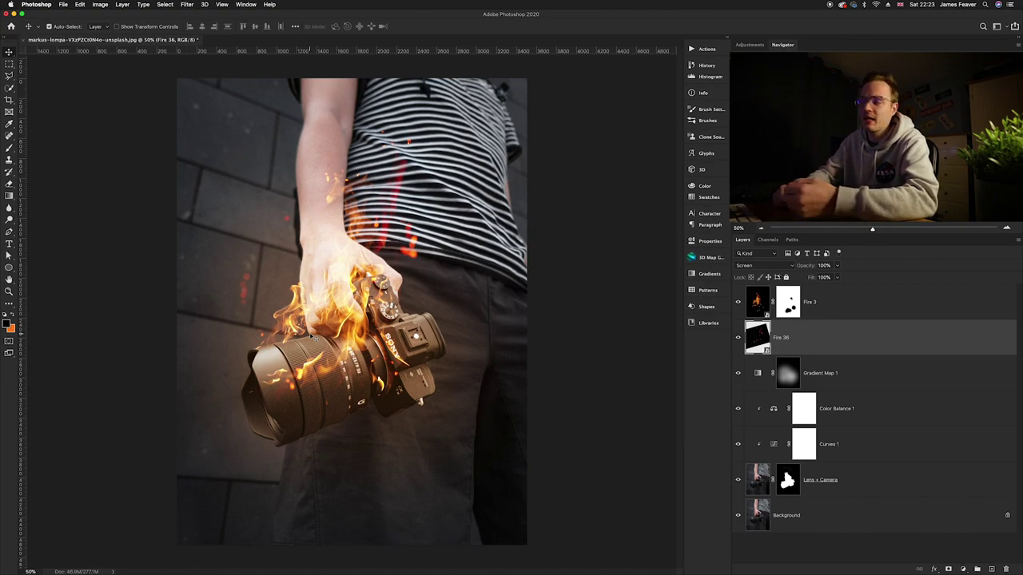
# Add a Brightness/Contrast adjustment layer above Fire 3 and set its contrast to 40
pyautogui.click(759, 310)
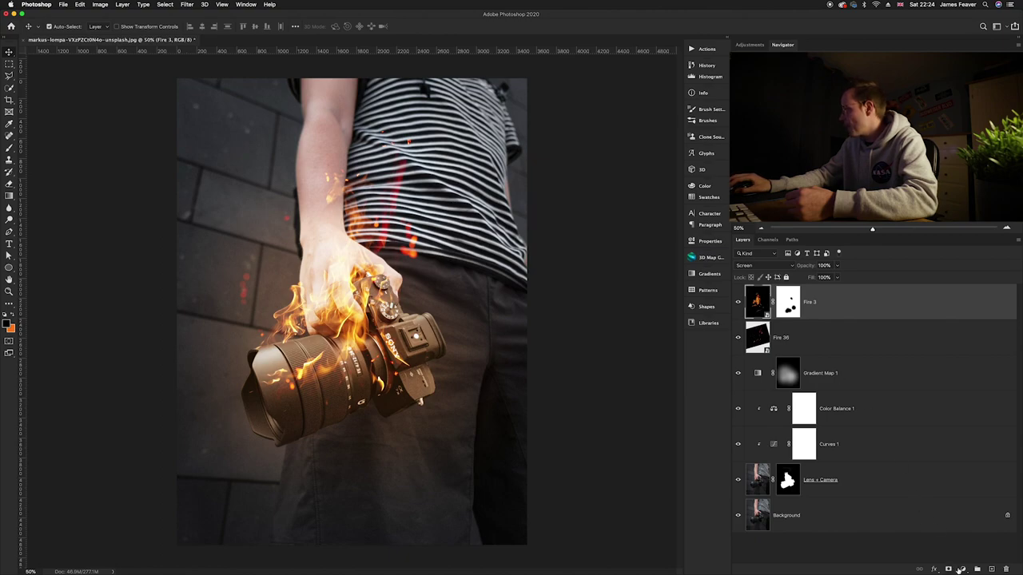
pyautogui.click(963, 569)
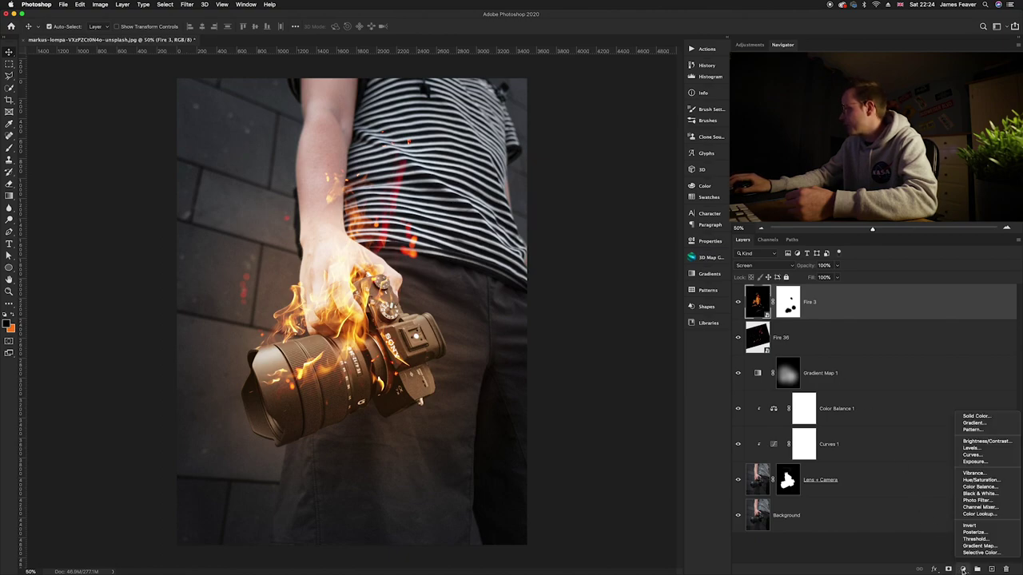
pyautogui.click(978, 441)
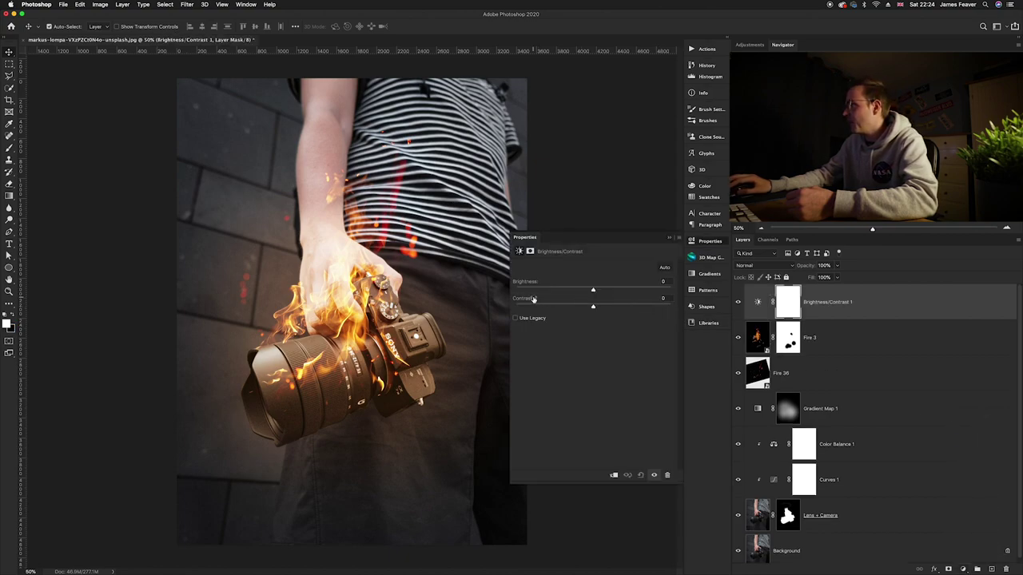
pyautogui.click(664, 298)
pyautogui.write('4')
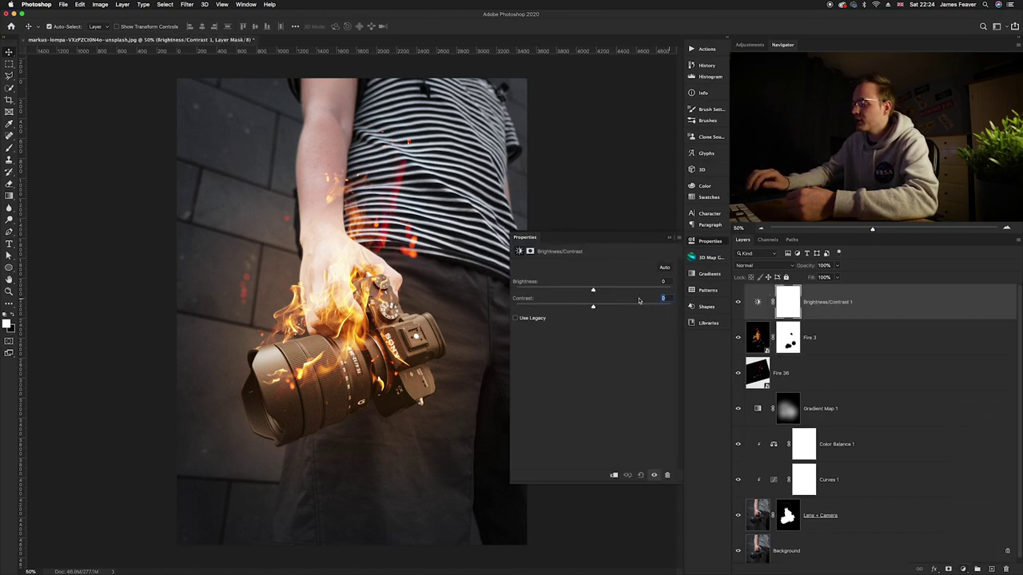
pyautogui.write('0')
pyautogui.press('Return')
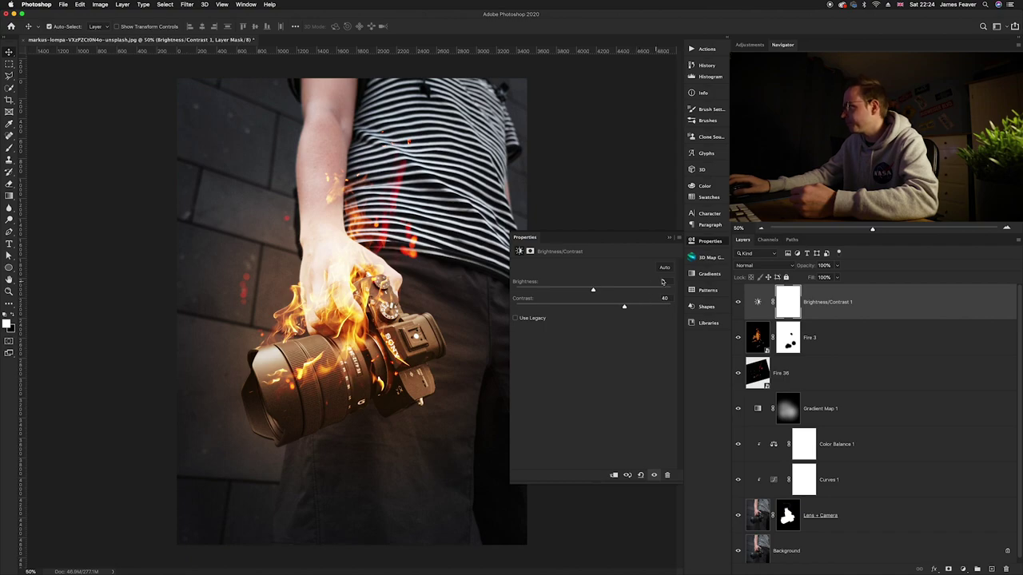
pyautogui.click(704, 241)
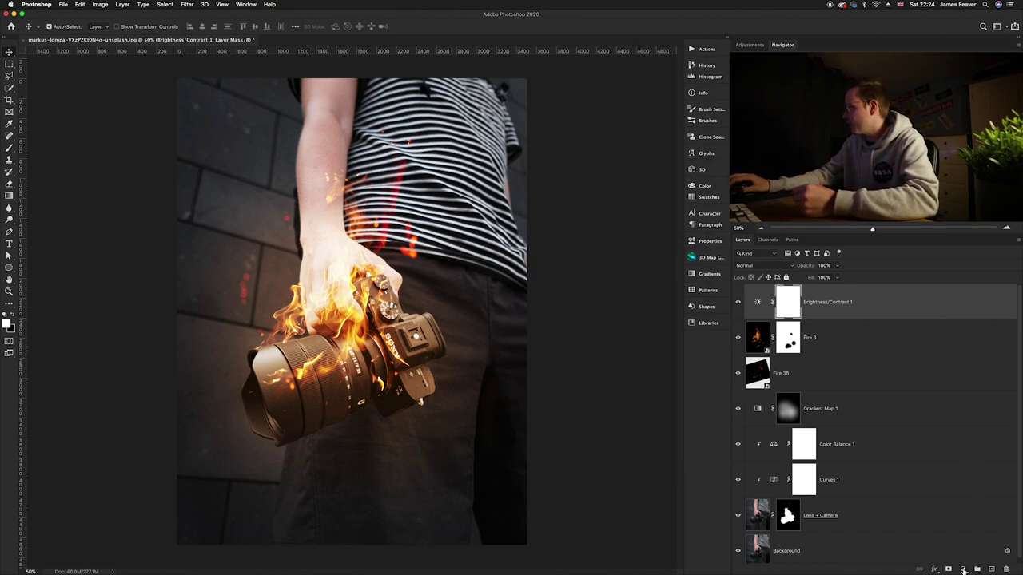
# Add a darkening Curves layer on top, lowering the white point's output to 130 and a midtone point at input 131 to output 43
pyautogui.click(963, 569)
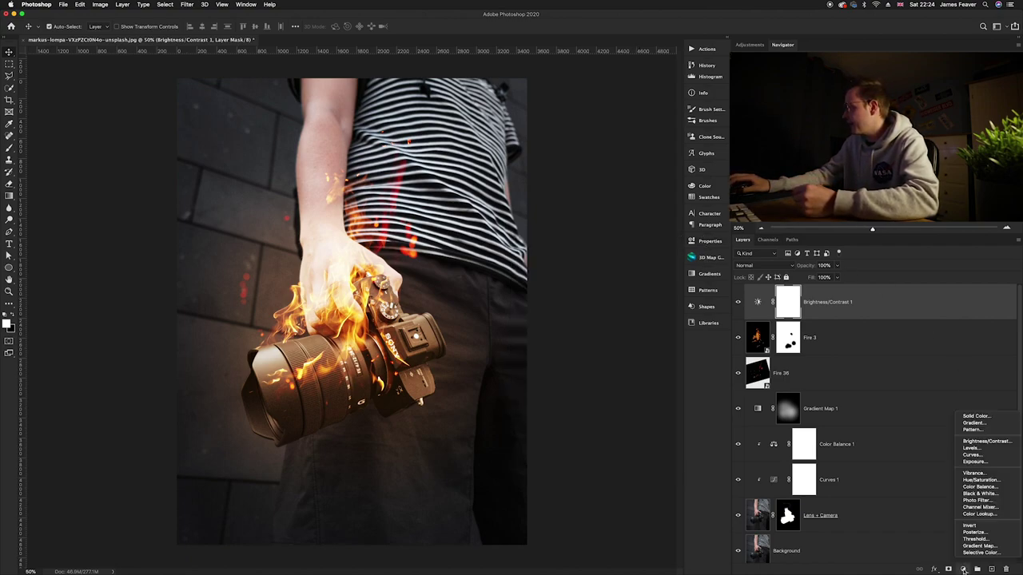
pyautogui.click(972, 456)
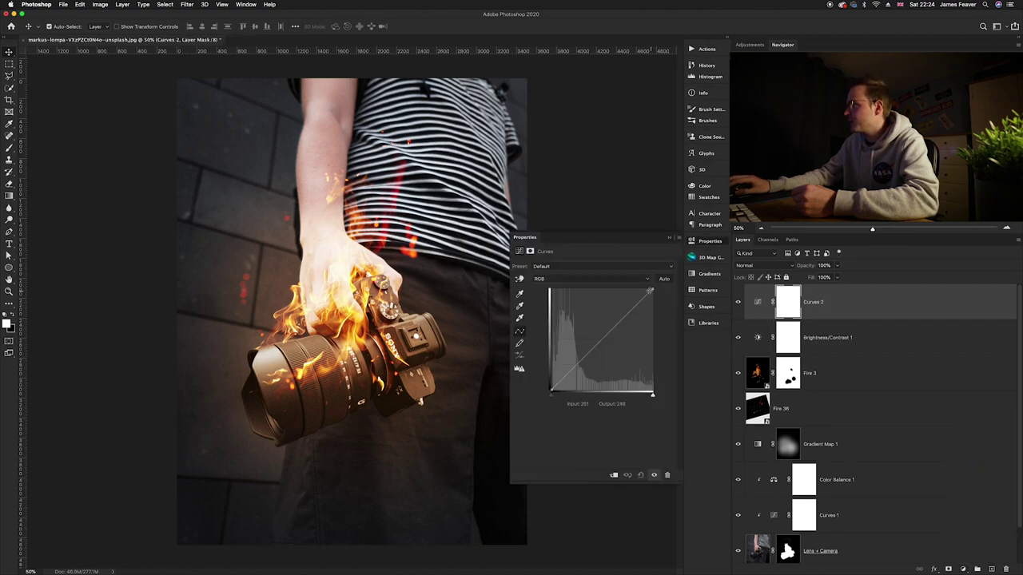
pyautogui.moveTo(654, 291); pyautogui.dragTo(668, 339)
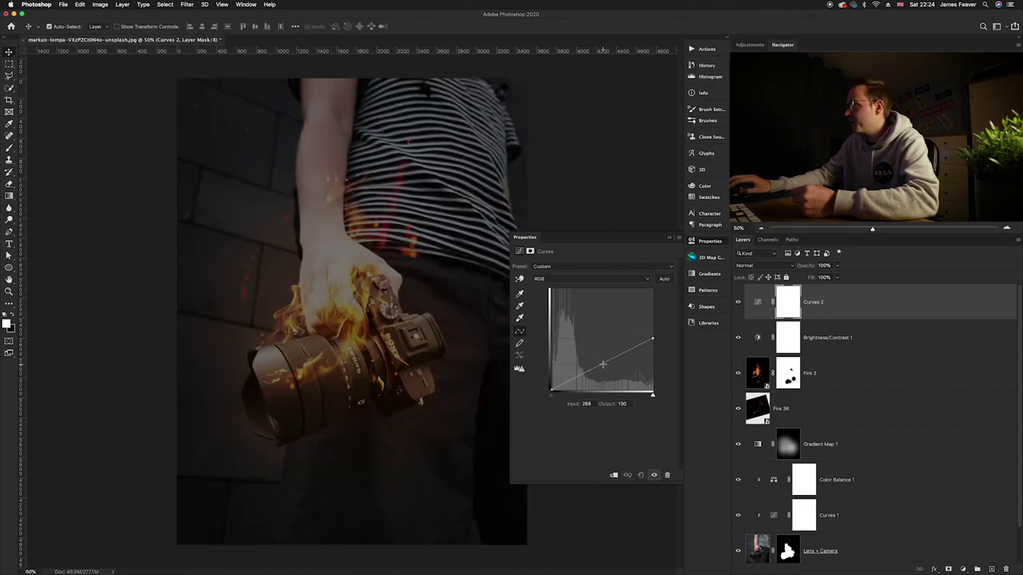
pyautogui.moveTo(603, 365); pyautogui.dragTo(605, 373)
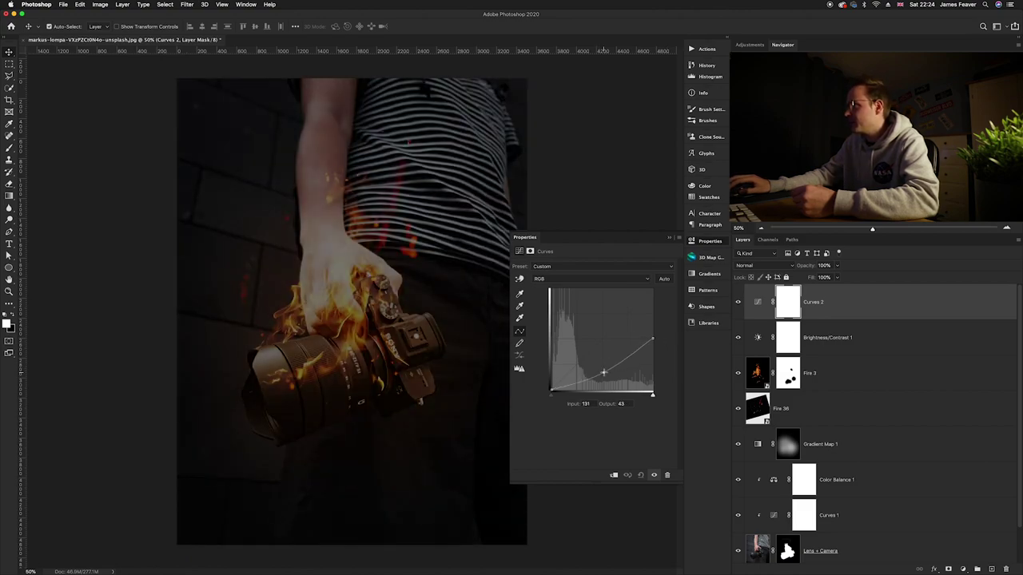
pyautogui.click(701, 242)
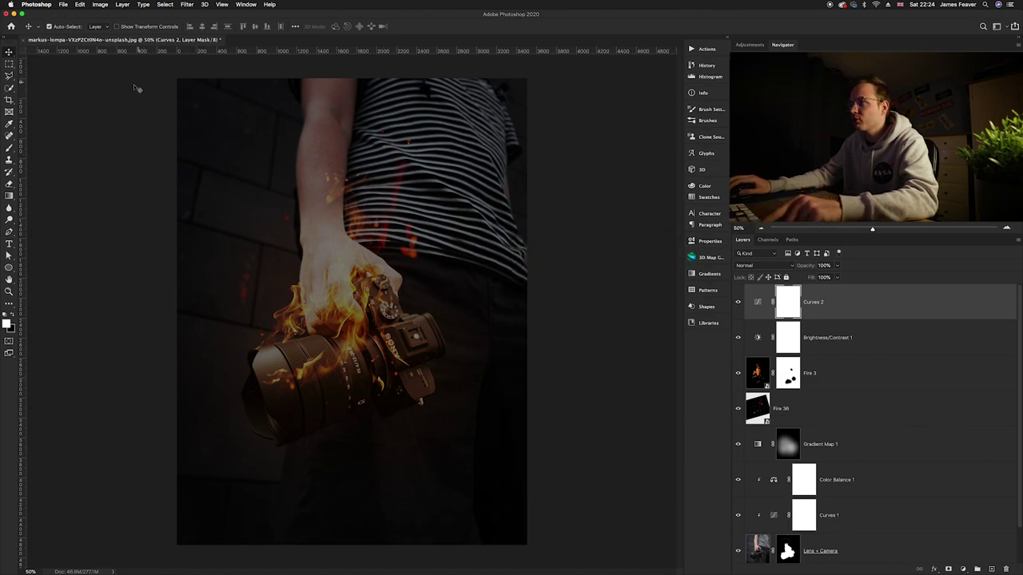
# Draw a black-to-white radial gradient on the new Curves layer's mask, from the camera out past the image corner, and compare the vignette on and off
pyautogui.click(10, 197)
pyautogui.click(107, 26)
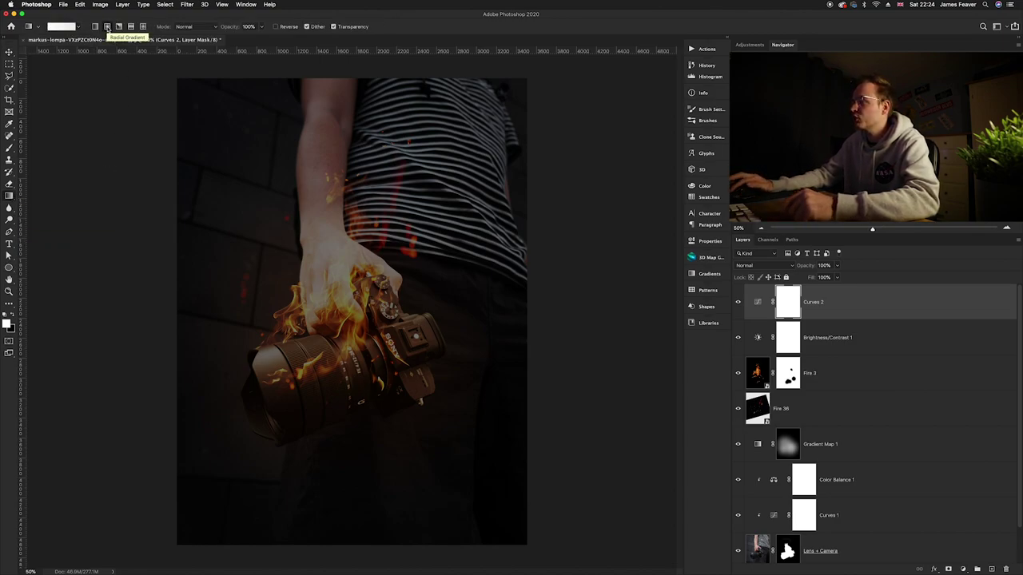
pyautogui.press('d')
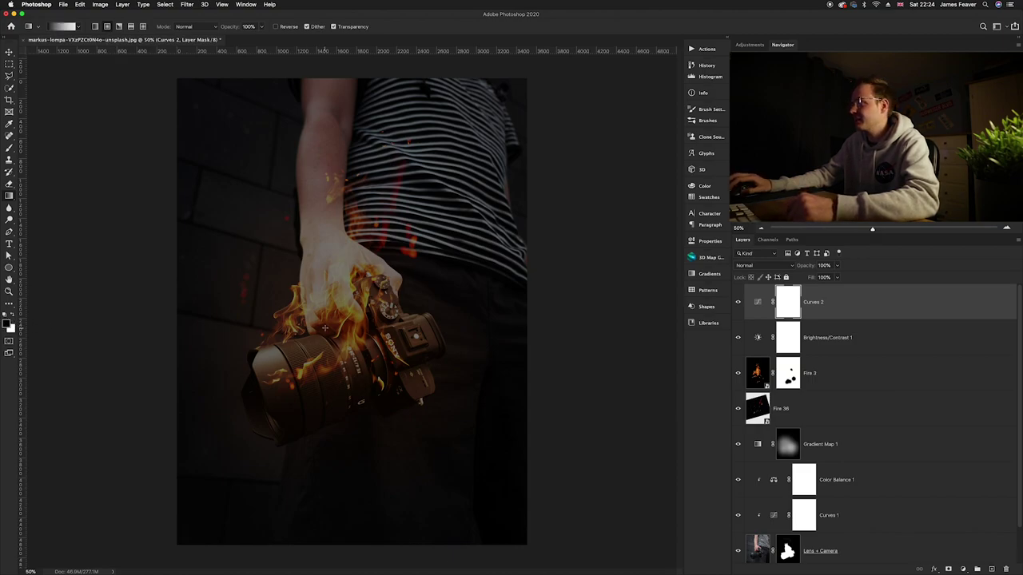
pyautogui.moveTo(357, 307)
pyautogui.mouseDown()
pyautogui.moveTo(427, 188)
pyautogui.moveTo(519, 83)
pyautogui.mouseUp()
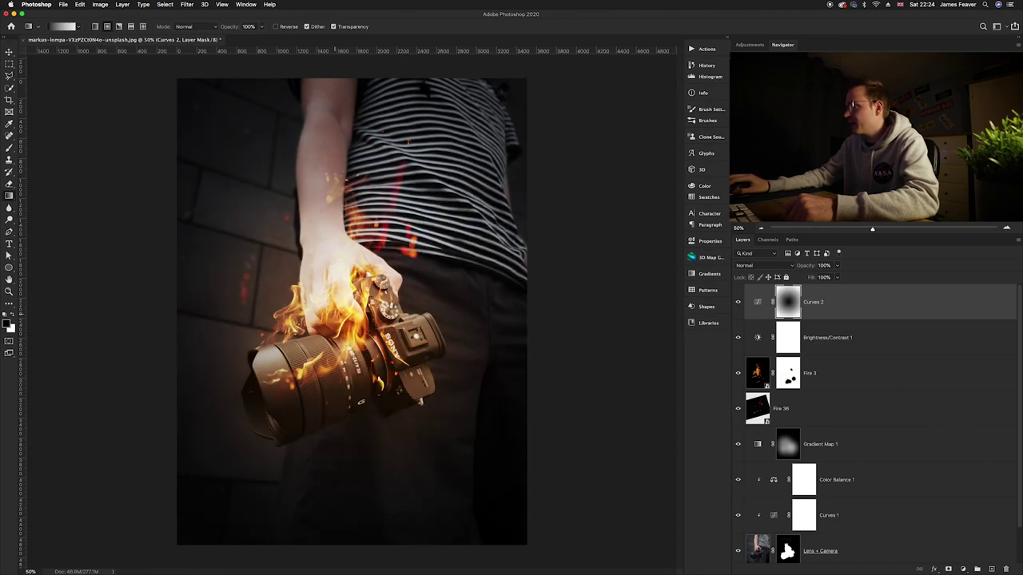
pyautogui.moveTo(361, 365); pyautogui.dragTo(544, 559)
pyautogui.moveTo(357, 369); pyautogui.dragTo(537, 558)
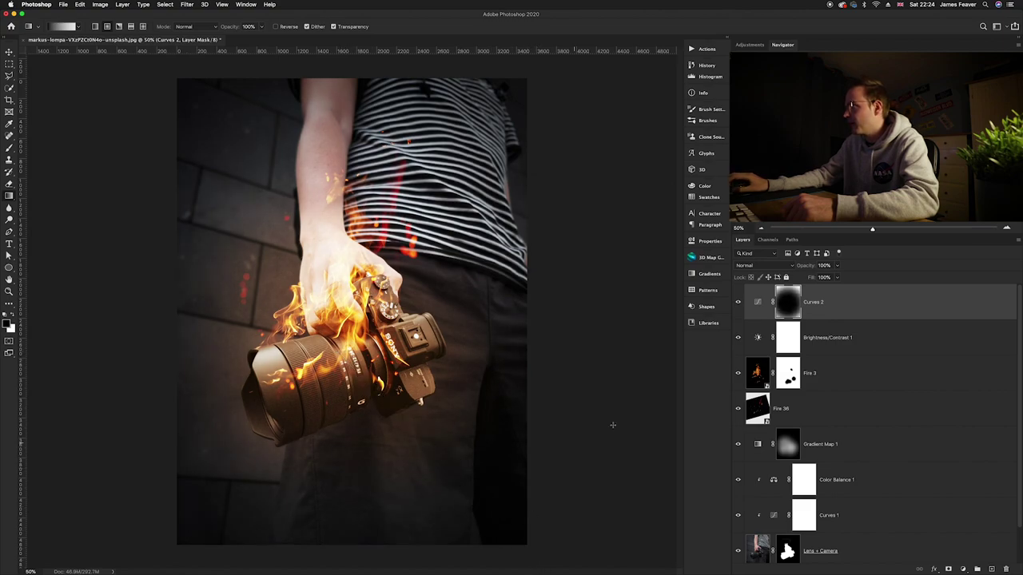
pyautogui.click(737, 302)
pyautogui.click(738, 303)
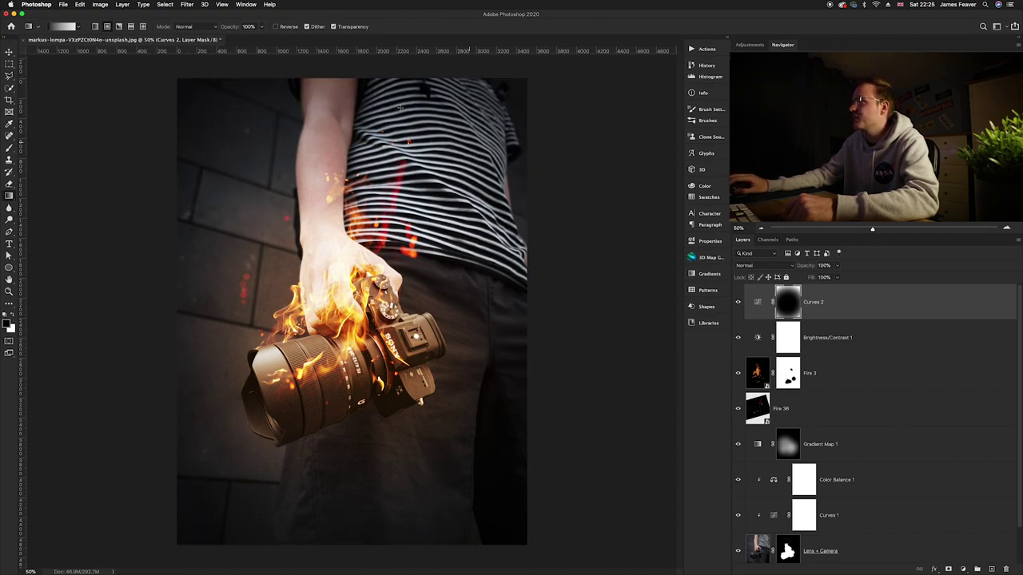
pyautogui.press('v')
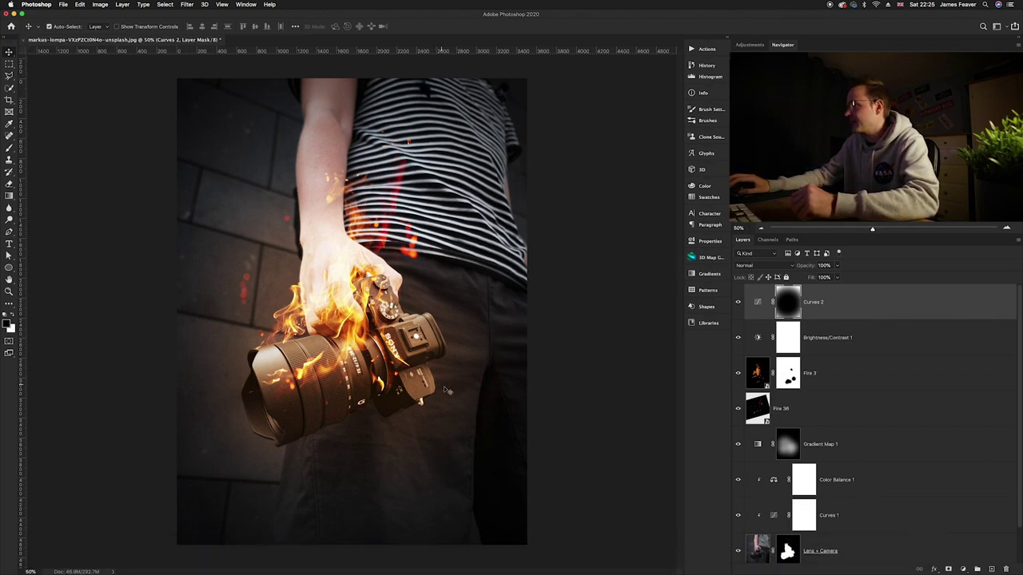
# Reshape the Curves 1 curve into an S with points at input 173, output 193 and input 81, output 71
pyautogui.doubleClick(773, 516)
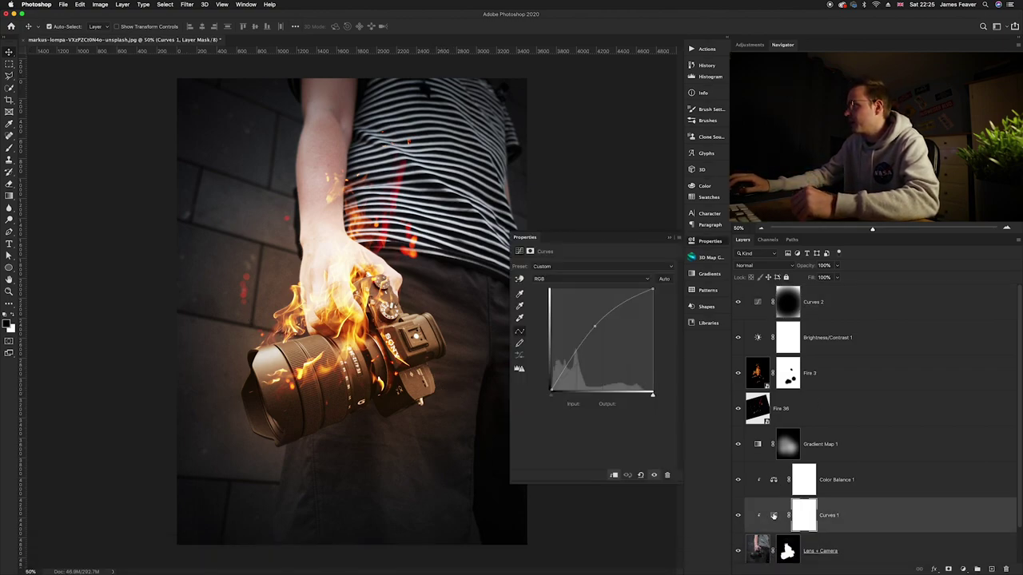
pyautogui.moveTo(594, 326); pyautogui.dragTo(598, 332)
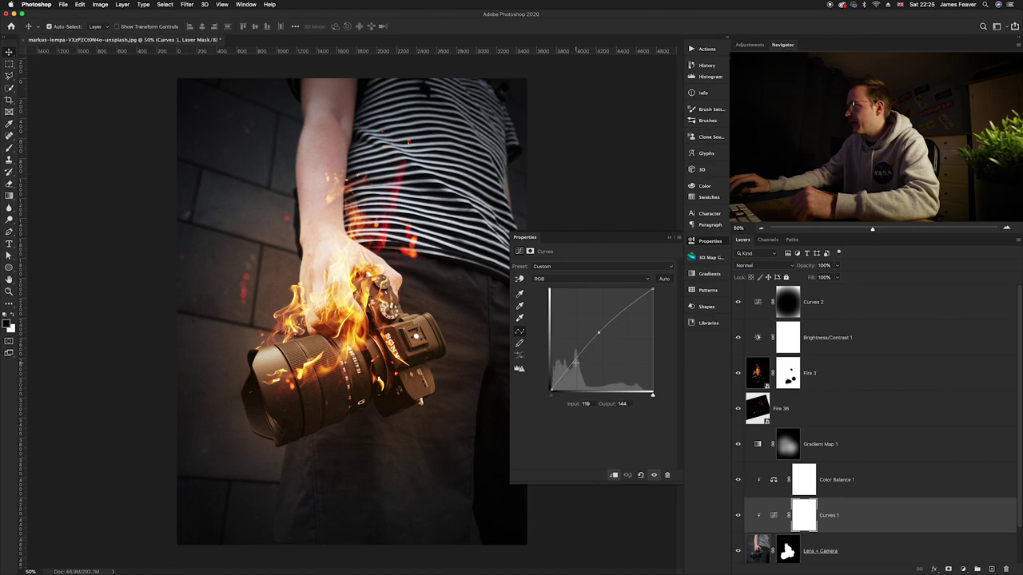
pyautogui.moveTo(598, 332); pyautogui.dragTo(620, 314)
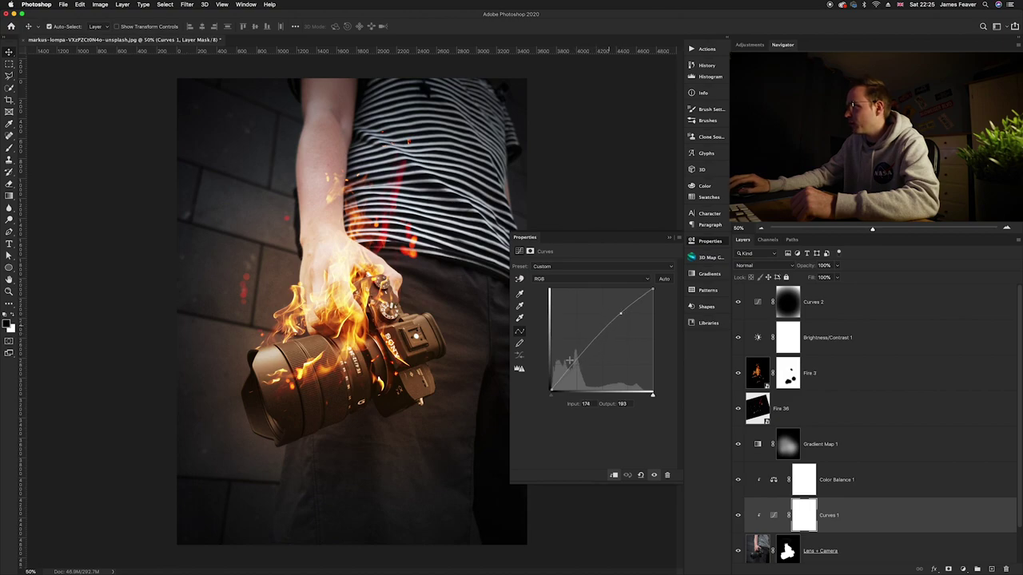
pyautogui.moveTo(576, 361)
pyautogui.mouseDown()
pyautogui.moveTo(583, 376)
pyautogui.moveTo(584, 362)
pyautogui.mouseUp()
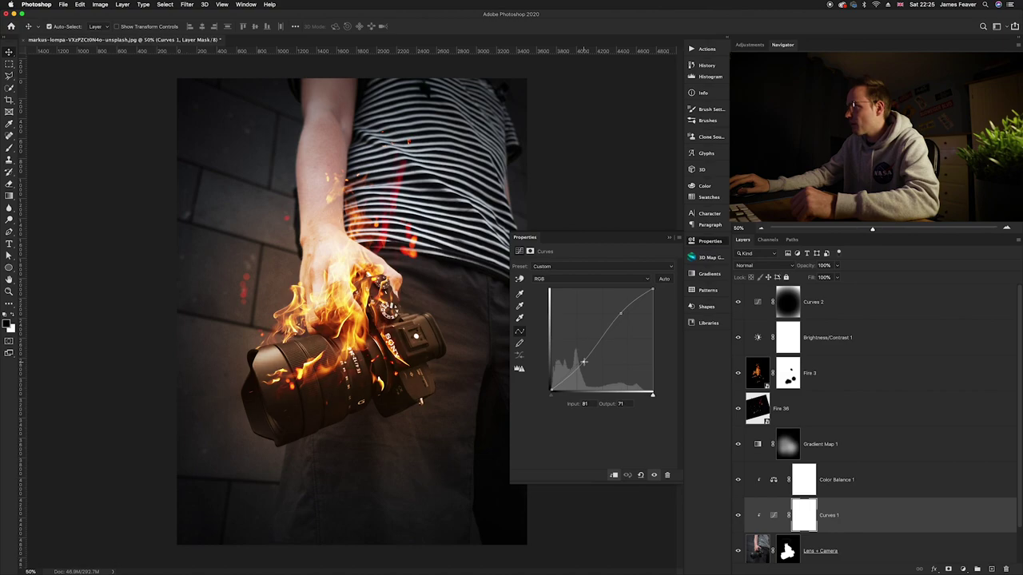
pyautogui.moveTo(619, 312); pyautogui.dragTo(619, 311)
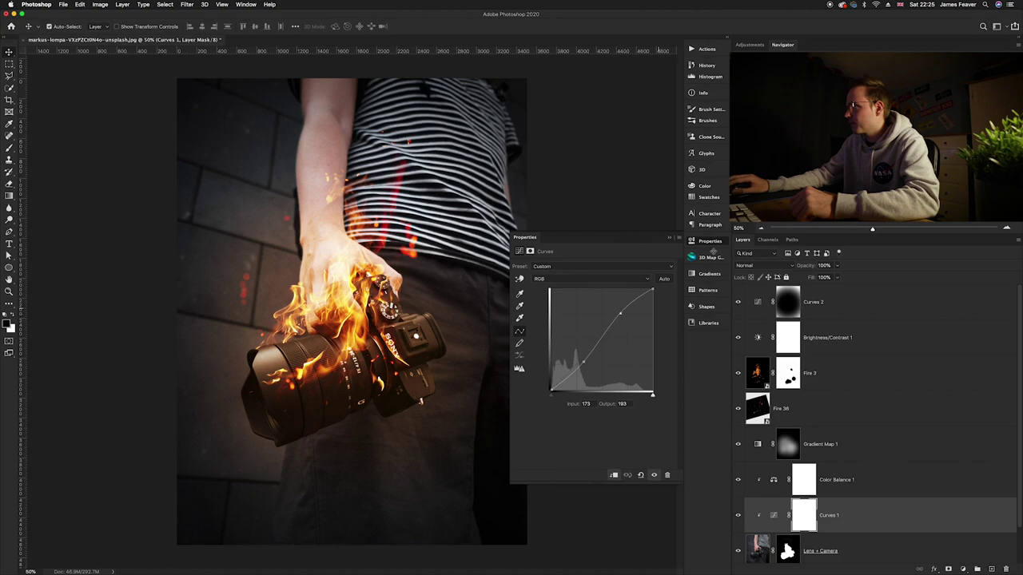
pyautogui.click(712, 242)
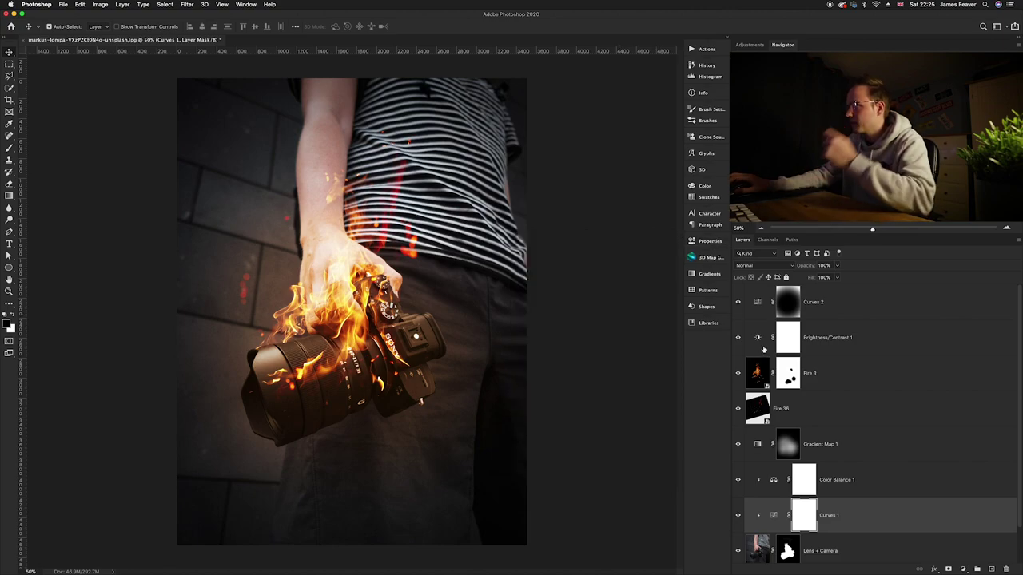
# Add a Solid Color fill layer in orange #ff7e00 and move it above Curves 2 to the top of the layer stack
pyautogui.click(963, 569)
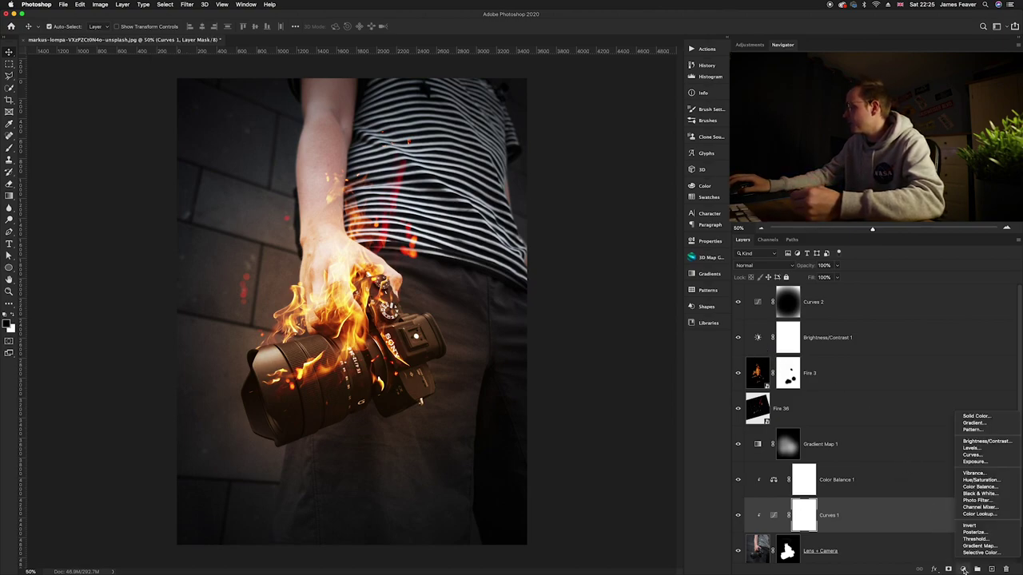
pyautogui.click(972, 416)
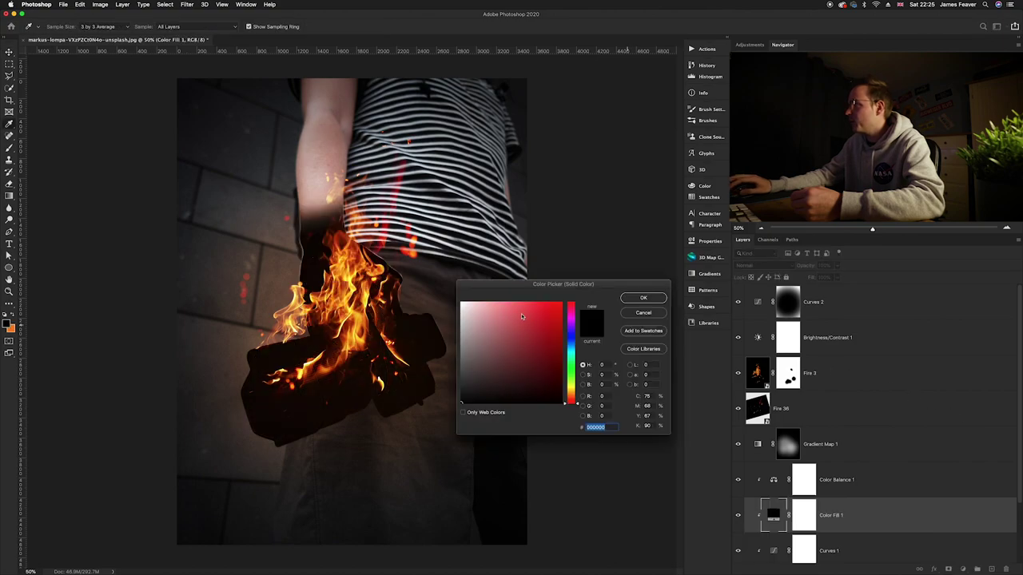
pyautogui.moveTo(513, 344); pyautogui.dragTo(555, 315)
pyautogui.moveTo(569, 404); pyautogui.dragTo(582, 291)
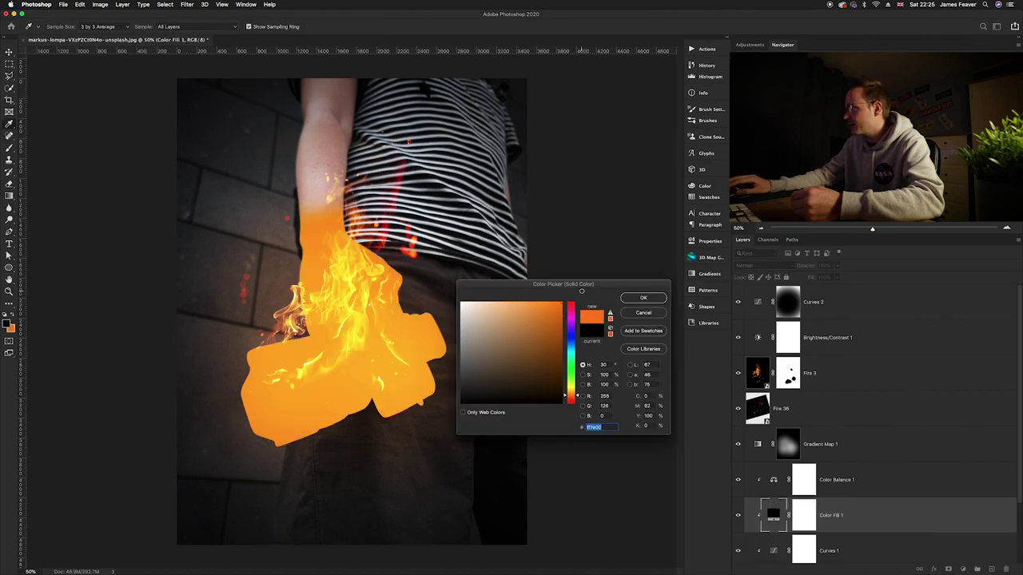
pyautogui.click(645, 299)
pyautogui.moveTo(772, 515); pyautogui.dragTo(781, 298)
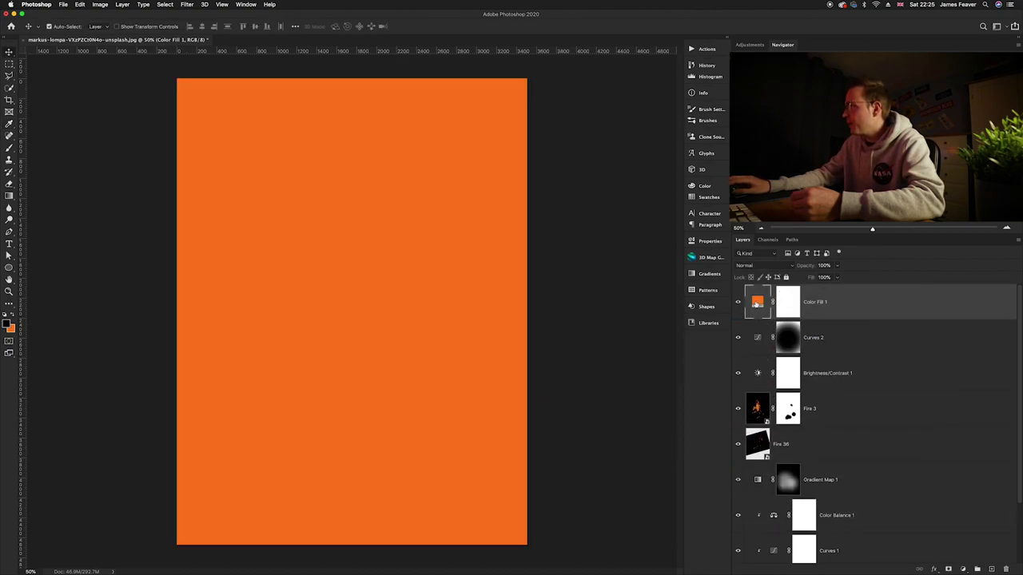
# Set the orange fill layer's blend mode to Screen and its opacity to 10%
pyautogui.click(751, 265)
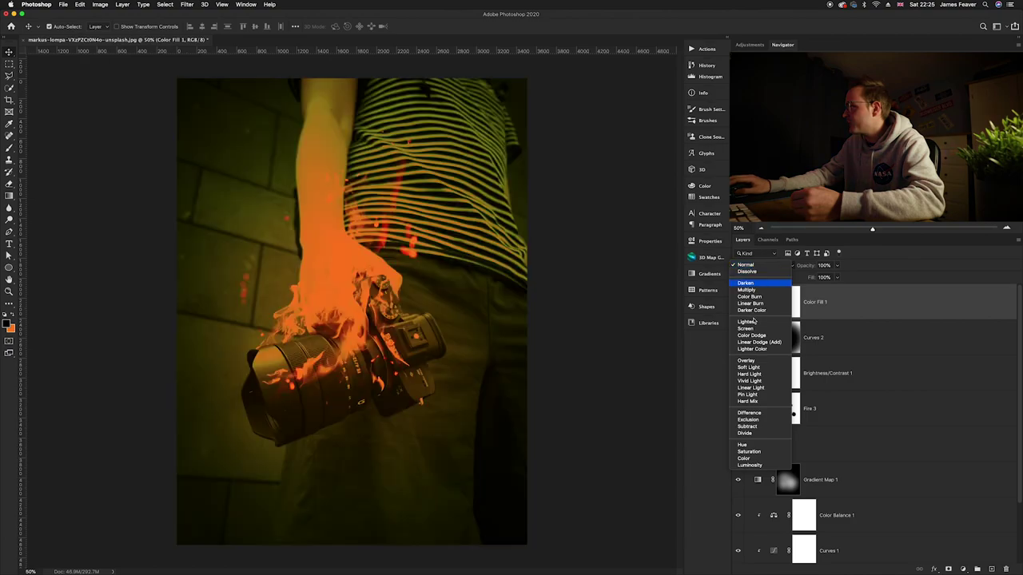
pyautogui.click(744, 329)
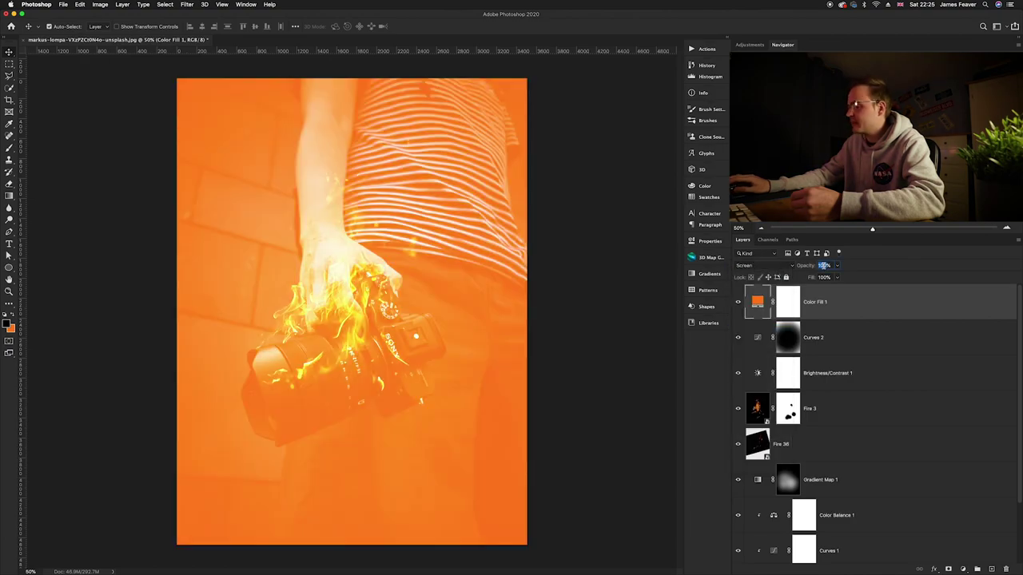
pyautogui.click(824, 265)
pyautogui.write('1')
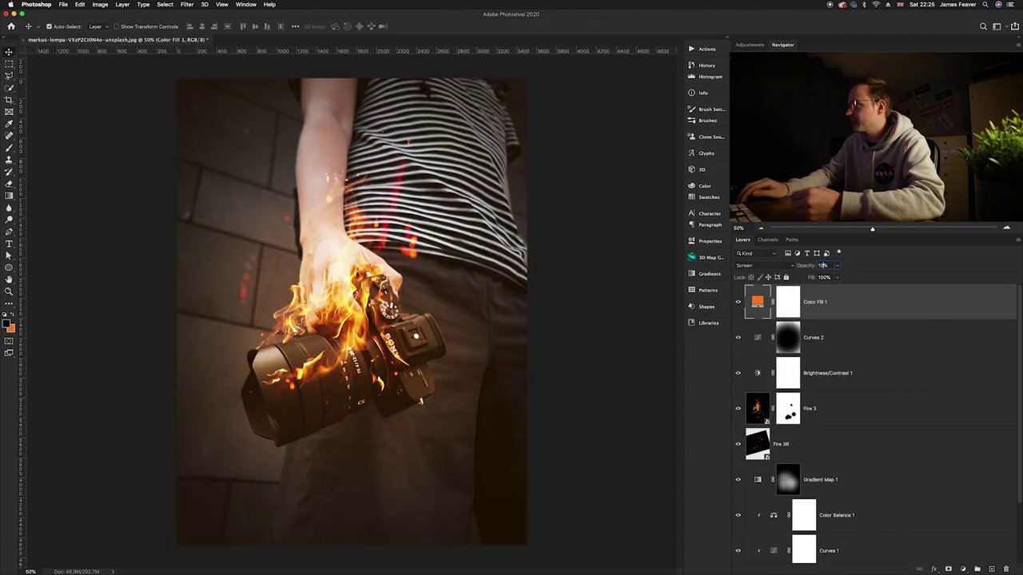